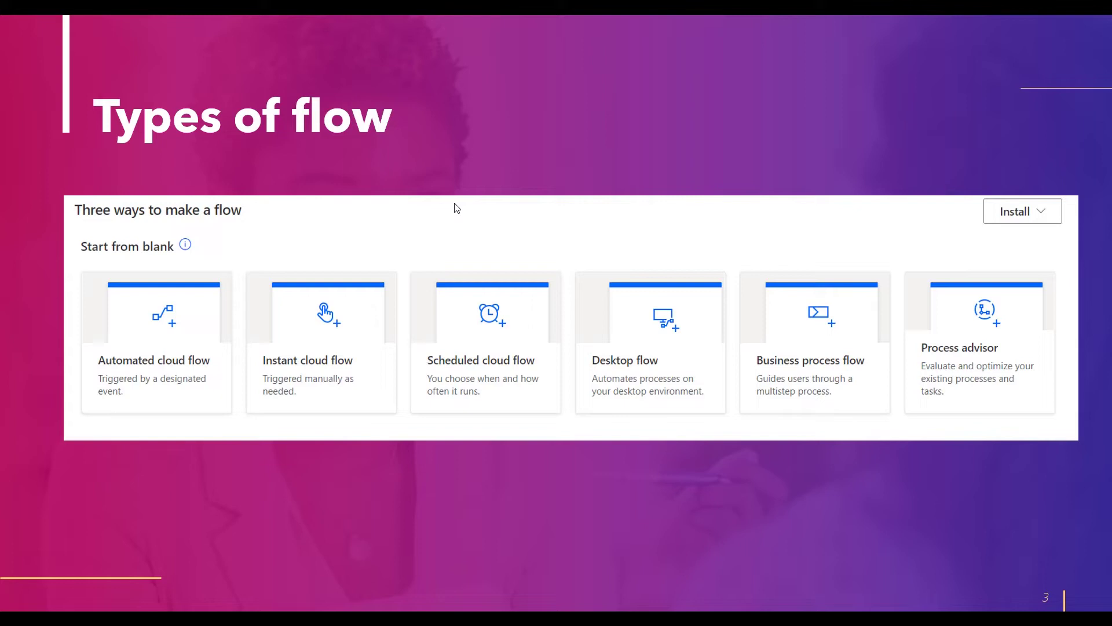
Switch to Power Automate and start an automated cloud flow named "Send an email notification when an item is created in list".
{"action": "key", "text": "alt+Tab"}
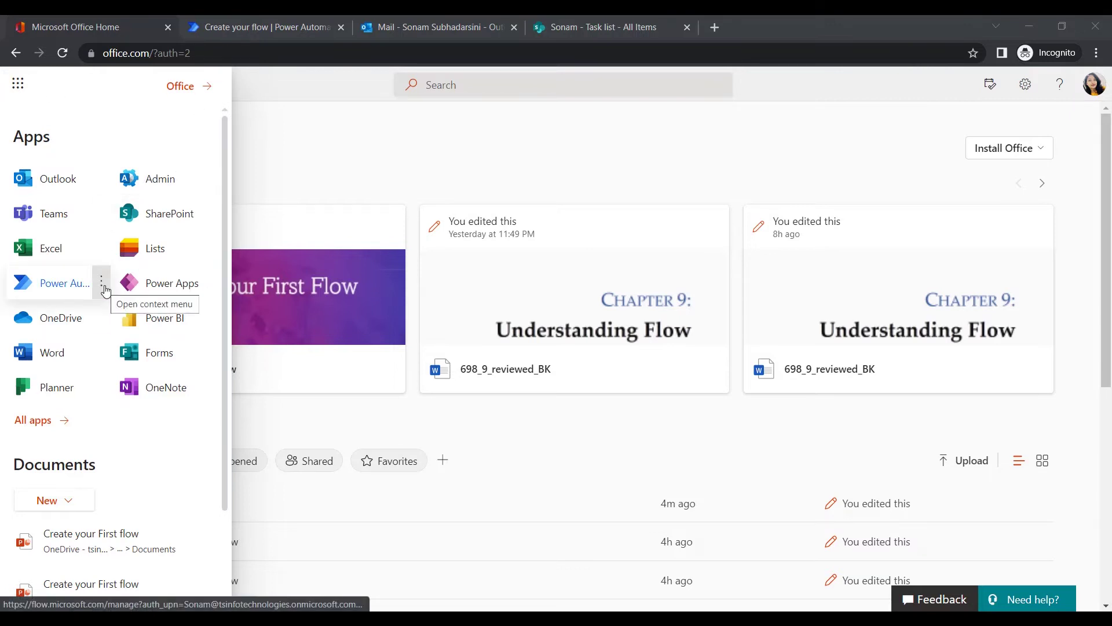
{"action": "left_click", "coordinate": [101, 282]}
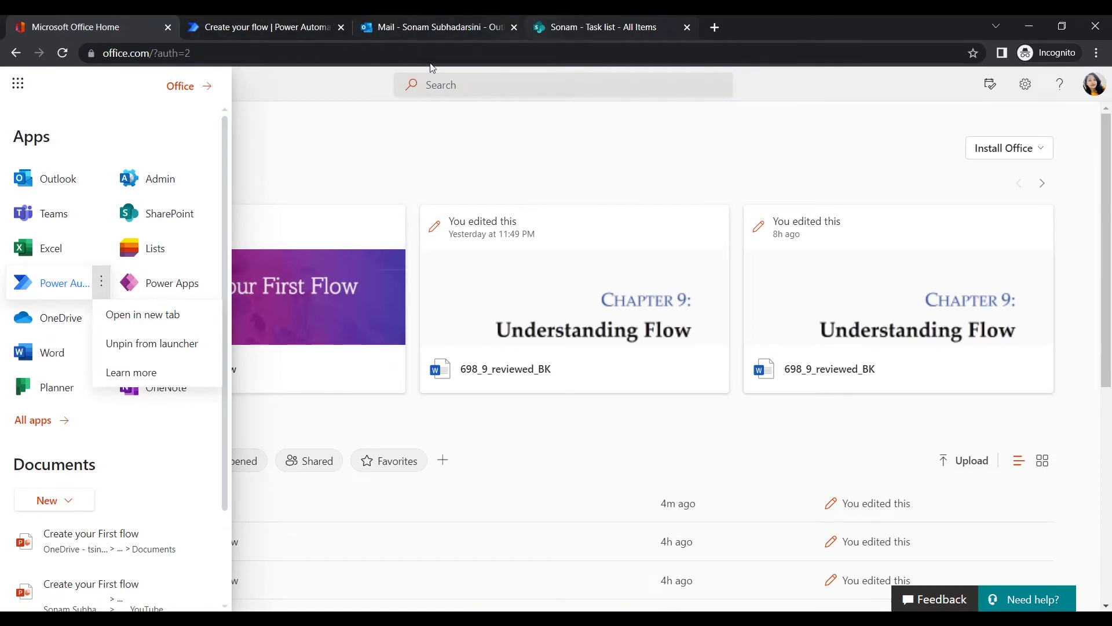
{"action": "left_click", "coordinate": [267, 27]}
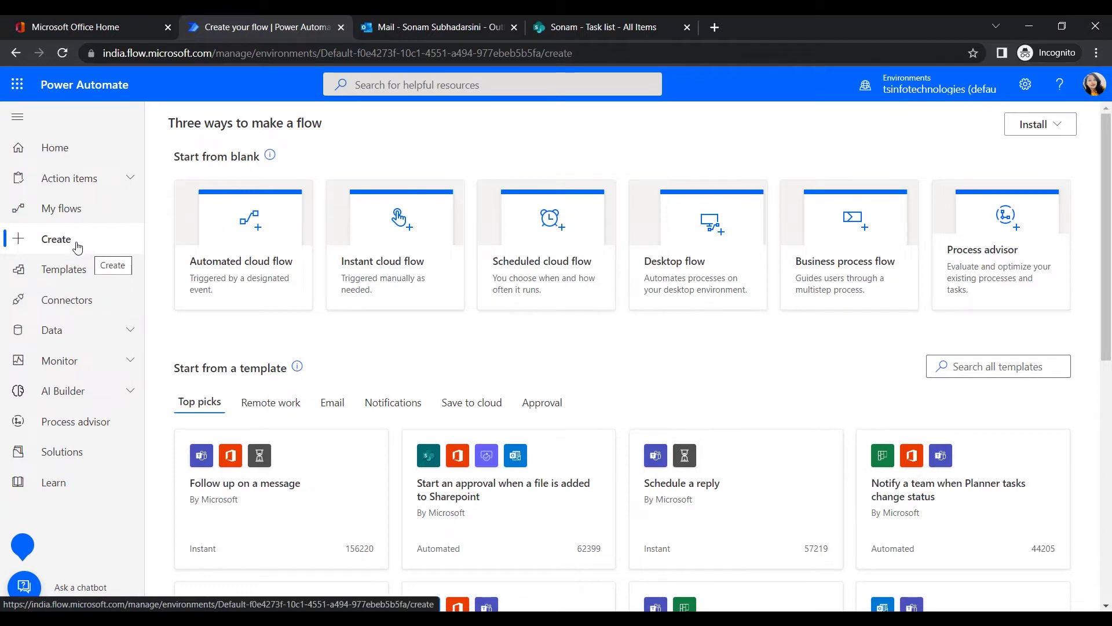
{"action": "left_click", "coordinate": [240, 279]}
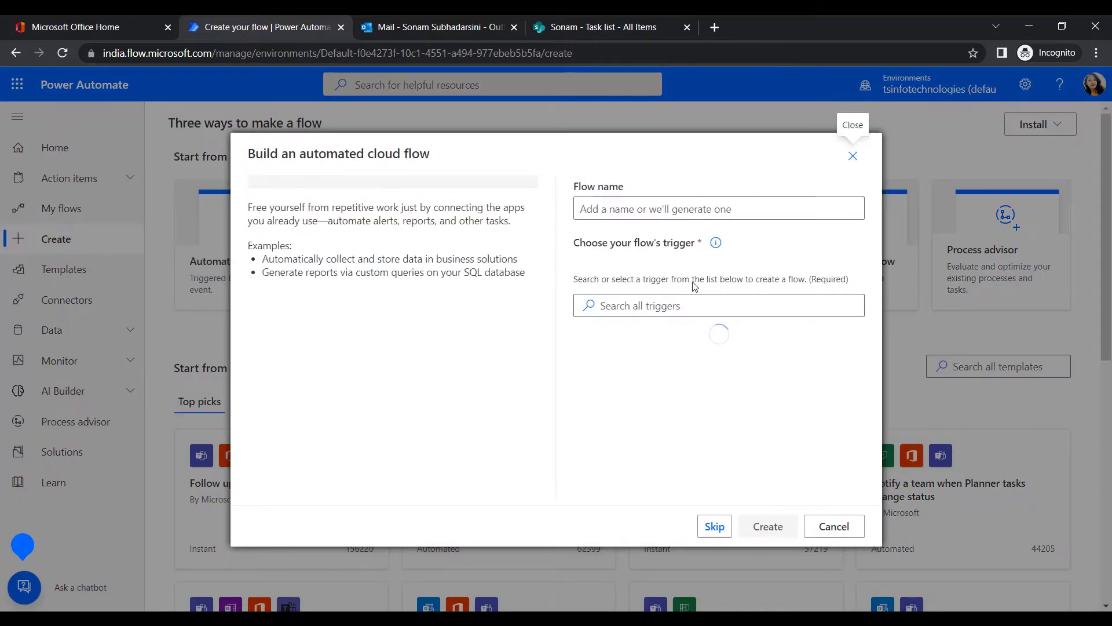
{"action": "left_click", "coordinate": [611, 204]}
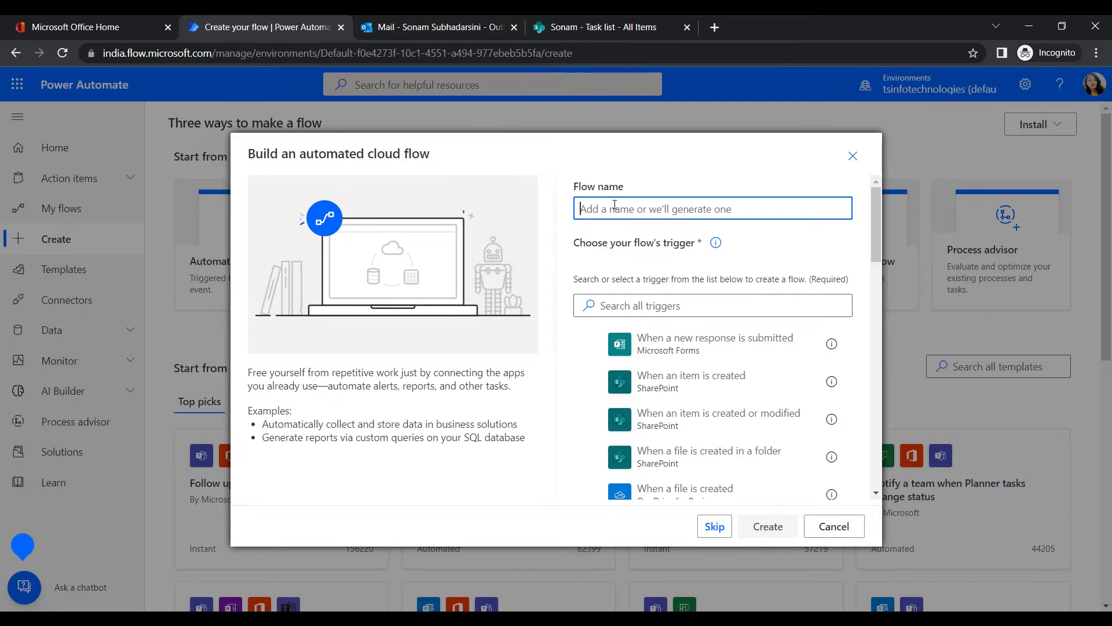
{"action": "type", "text": "S"}
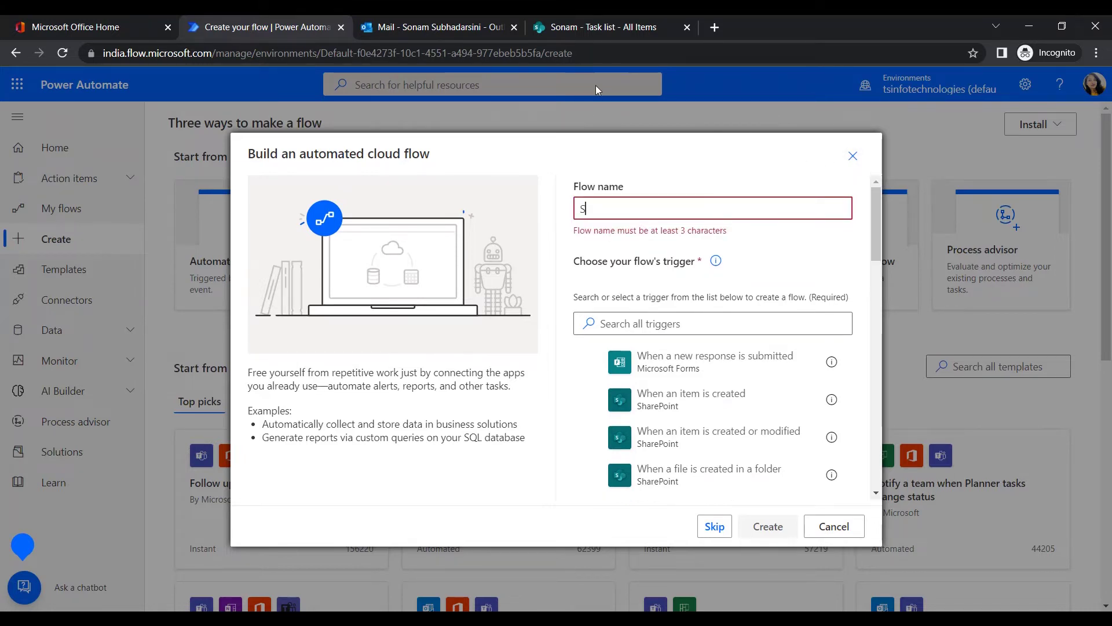
{"action": "key", "text": "ctrl+a"}
{"action": "type", "text": "Send an email notification when an item is created in list"}
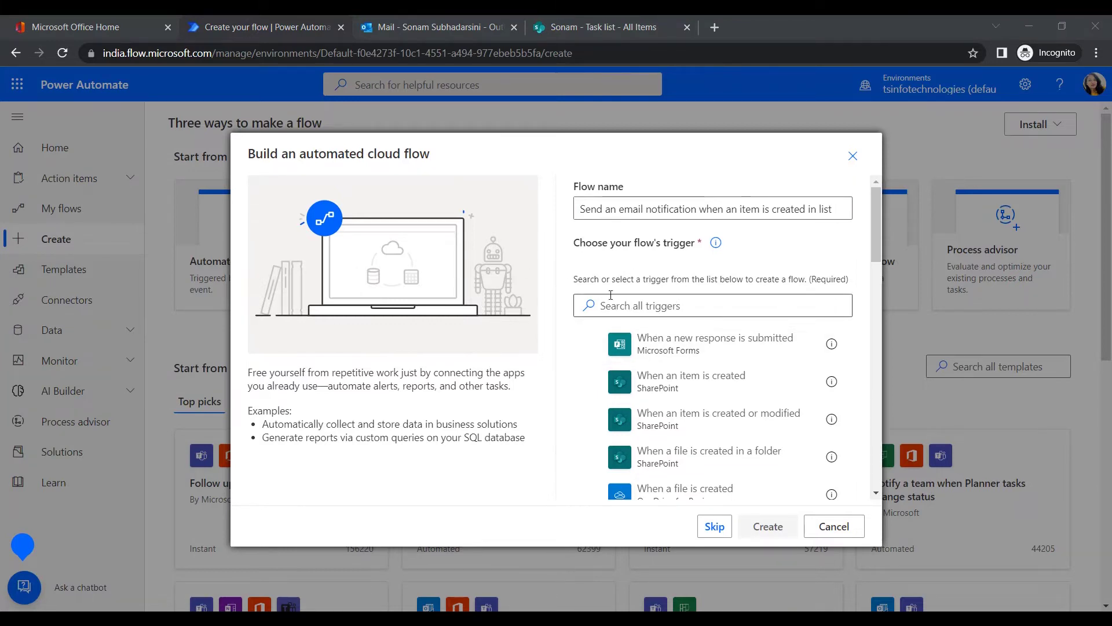
Check the SharePoint Task list, then create the flow with SharePoint's "When an item is created" trigger.
{"action": "left_click", "coordinate": [587, 28]}
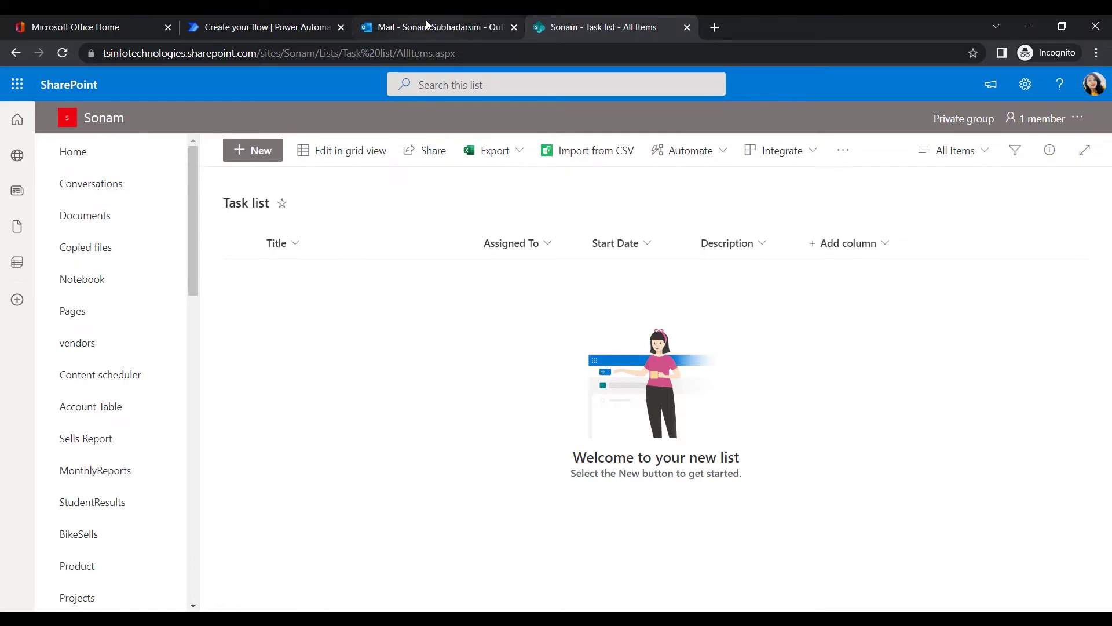
{"action": "left_click", "coordinate": [270, 28]}
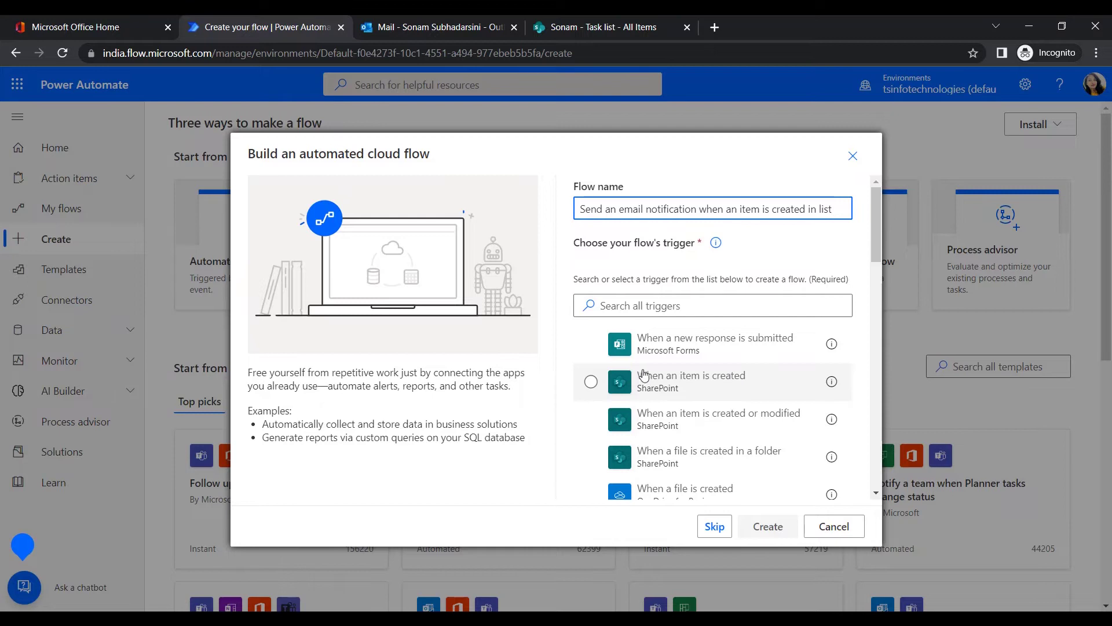
{"action": "left_click", "coordinate": [590, 387]}
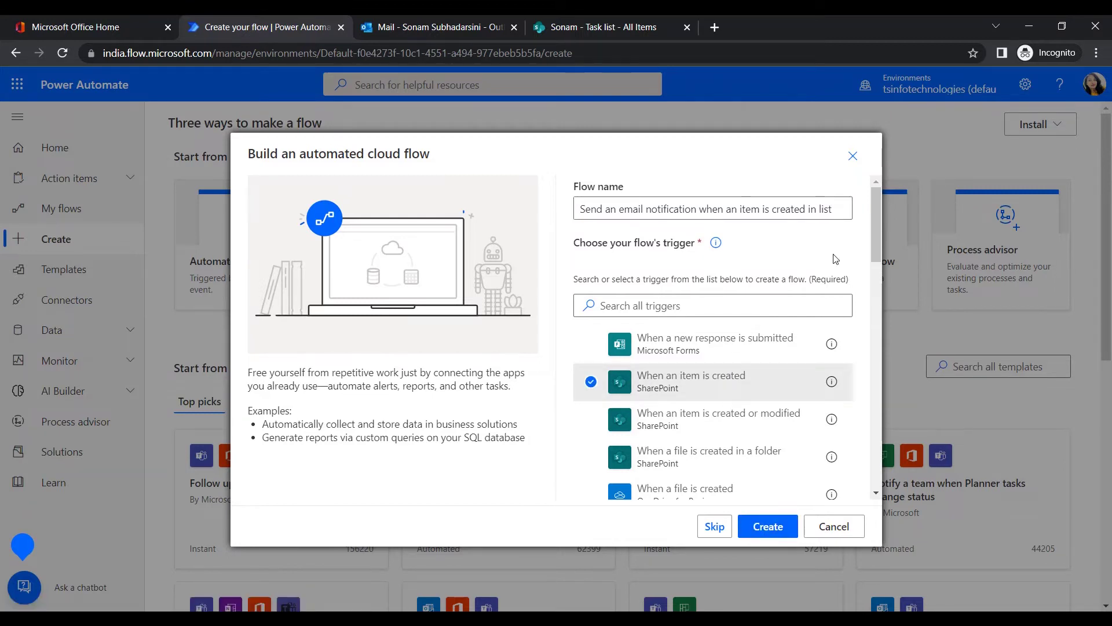
{"action": "double_click", "coordinate": [665, 396]}
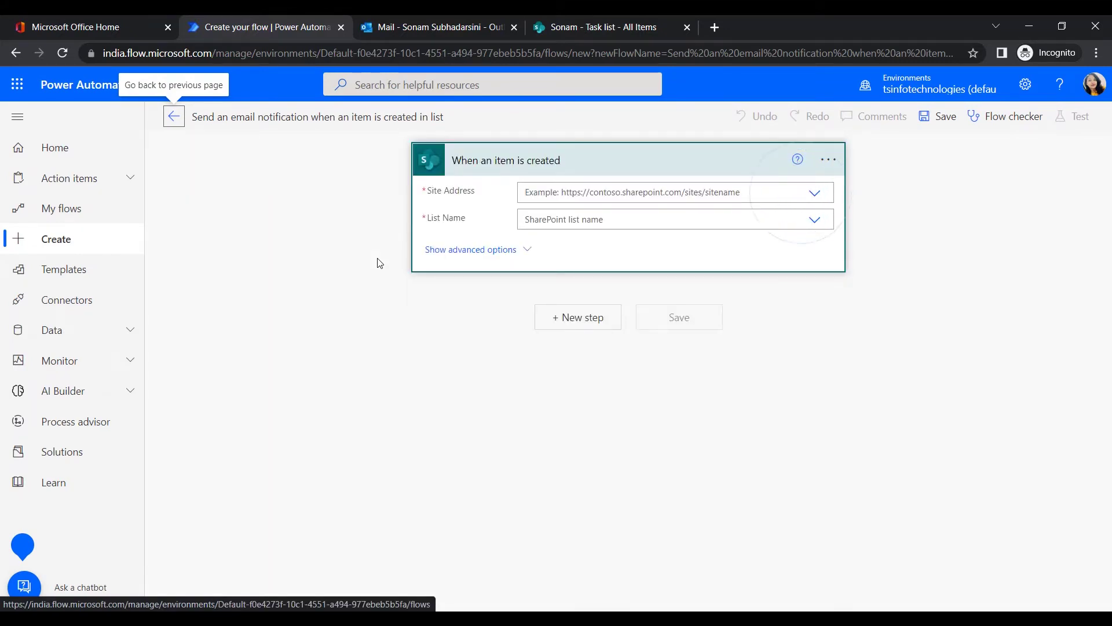
Set the trigger's site address to the SharePoint site holding the Task list, and its list name to Task list.
{"action": "left_click", "coordinate": [625, 193]}
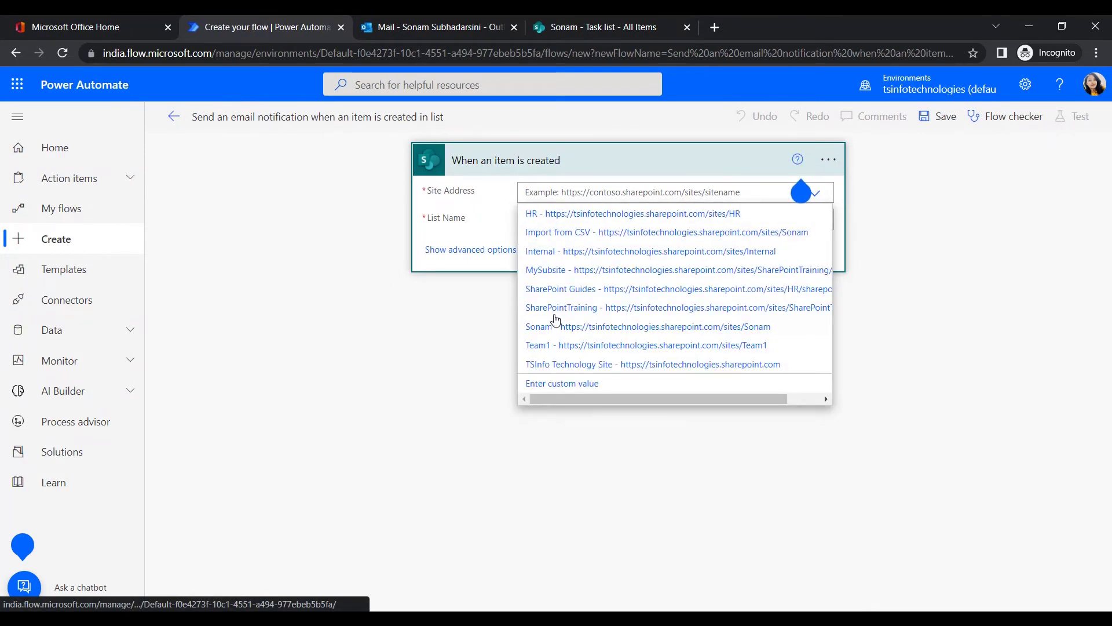
{"action": "left_click", "coordinate": [554, 326]}
{"action": "left_click", "coordinate": [605, 28]}
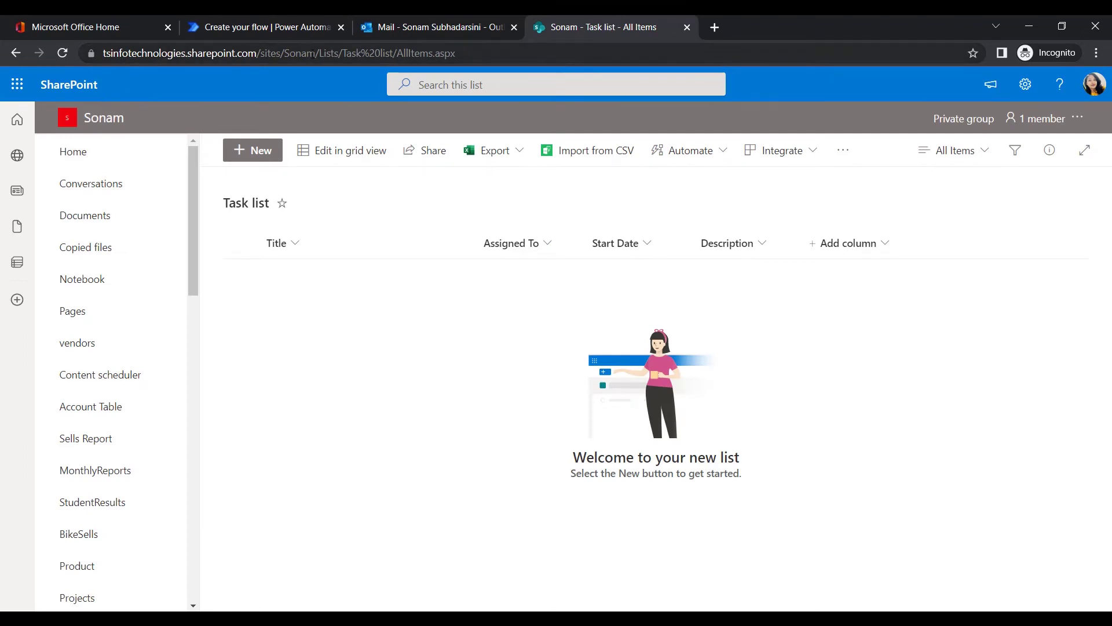
{"action": "left_click_drag", "start_coordinate": [145, 118], "coordinate": [82, 118]}
{"action": "left_click", "coordinate": [271, 337]}
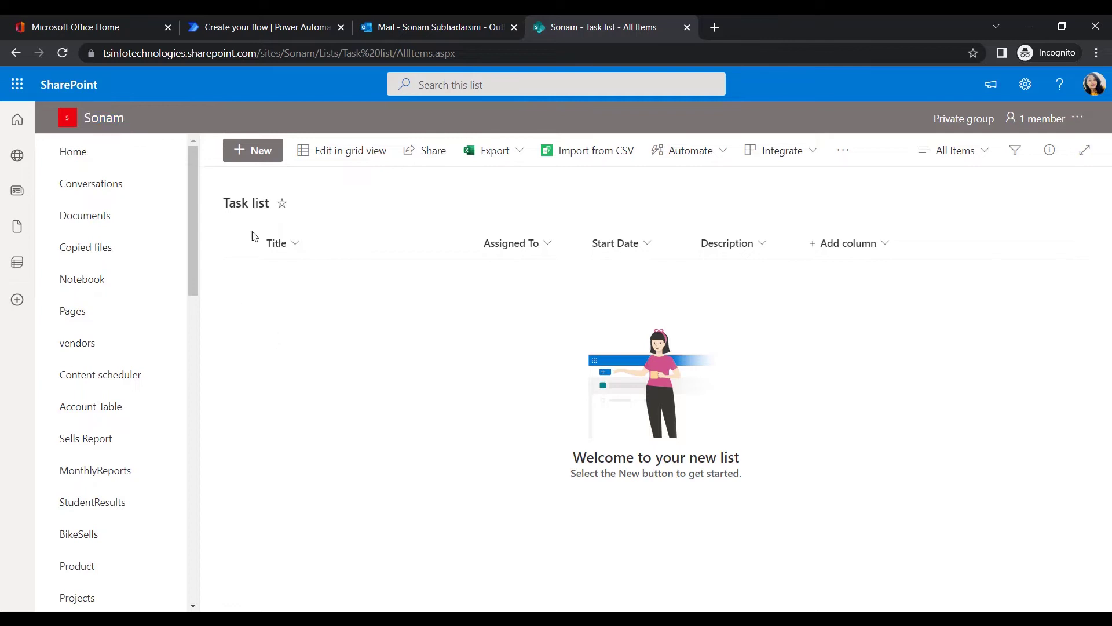
{"action": "left_click", "coordinate": [213, 20]}
{"action": "left_click", "coordinate": [530, 219]}
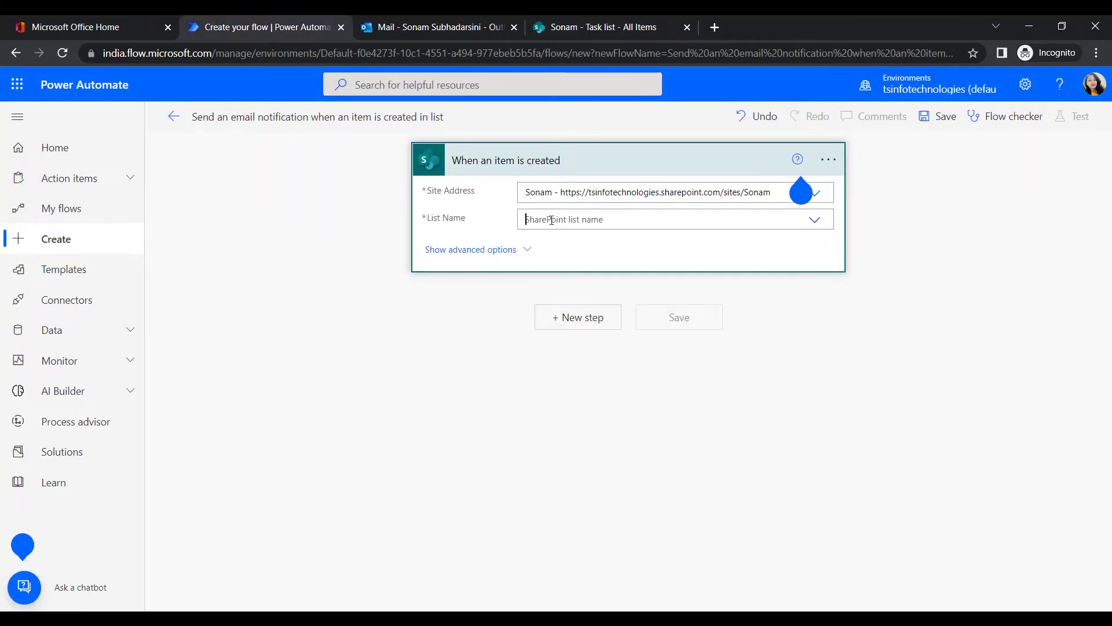
{"action": "scroll", "coordinate": [551, 380], "scroll_direction": "down", "scroll_amount": 3}
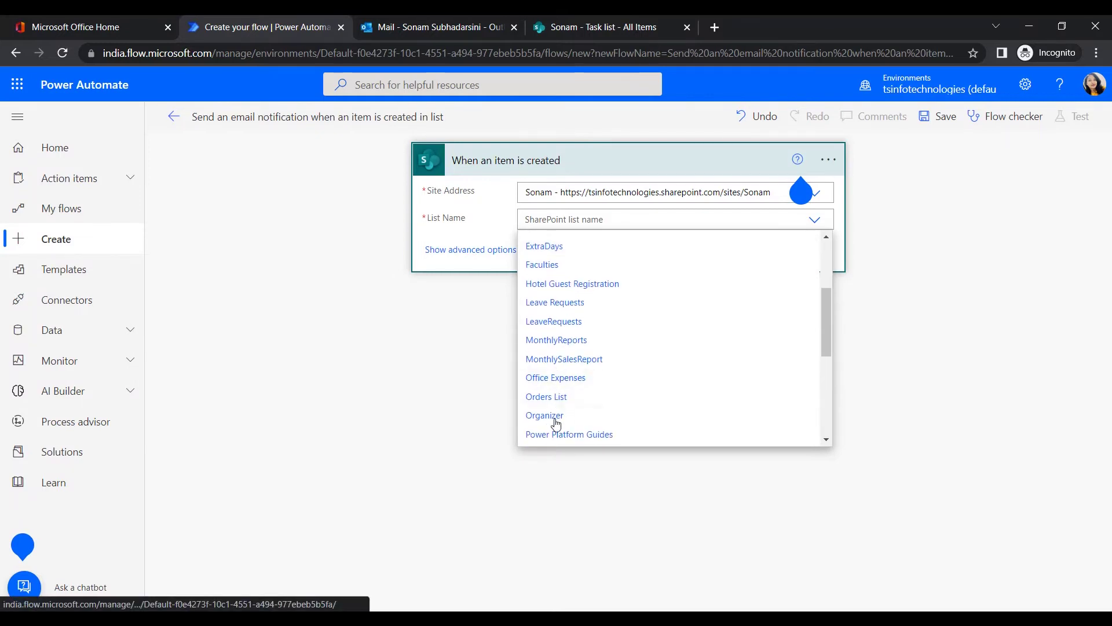
{"action": "scroll", "coordinate": [563, 389], "scroll_direction": "down", "scroll_amount": 3}
{"action": "left_click", "coordinate": [556, 306]}
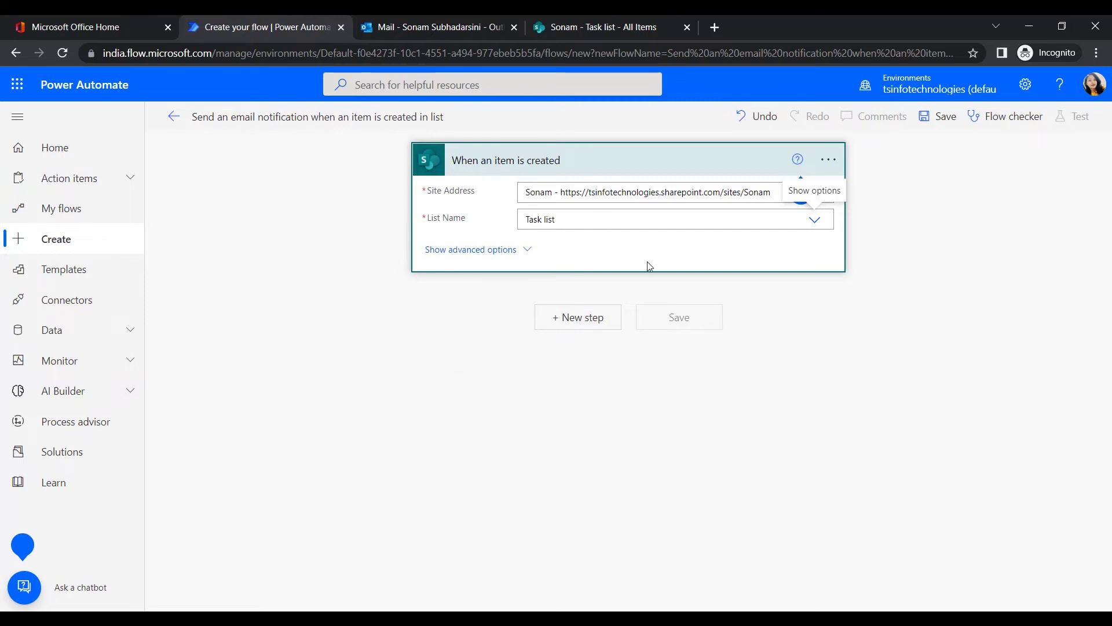
Add the Office 365 Outlook action "Send an email (V2)" after the trigger.
{"action": "left_click", "coordinate": [579, 317]}
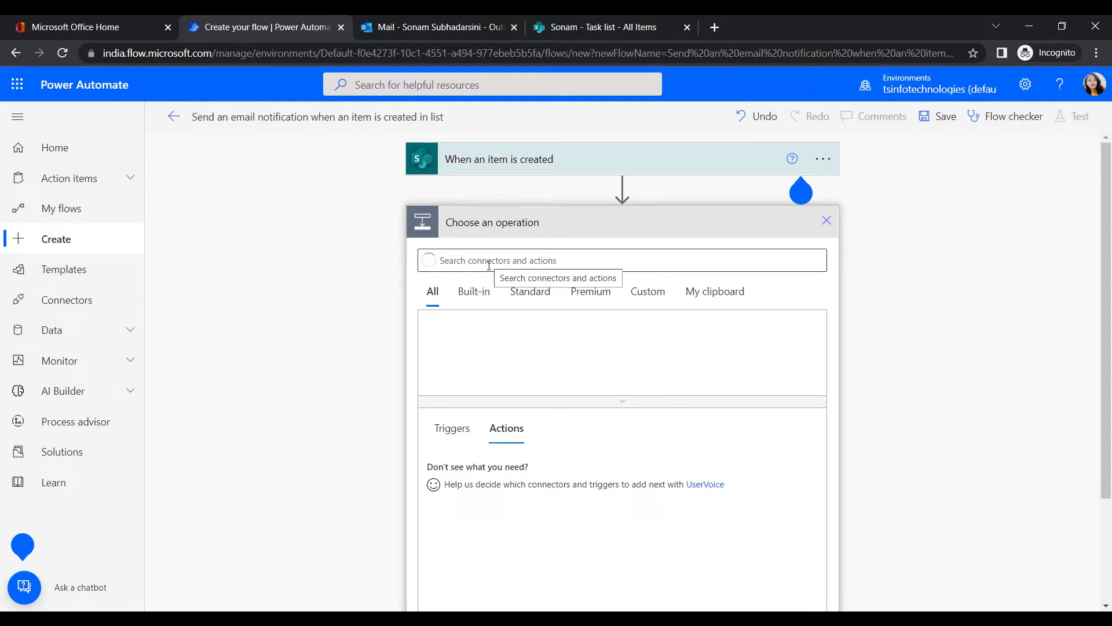
{"action": "left_click", "coordinate": [523, 262]}
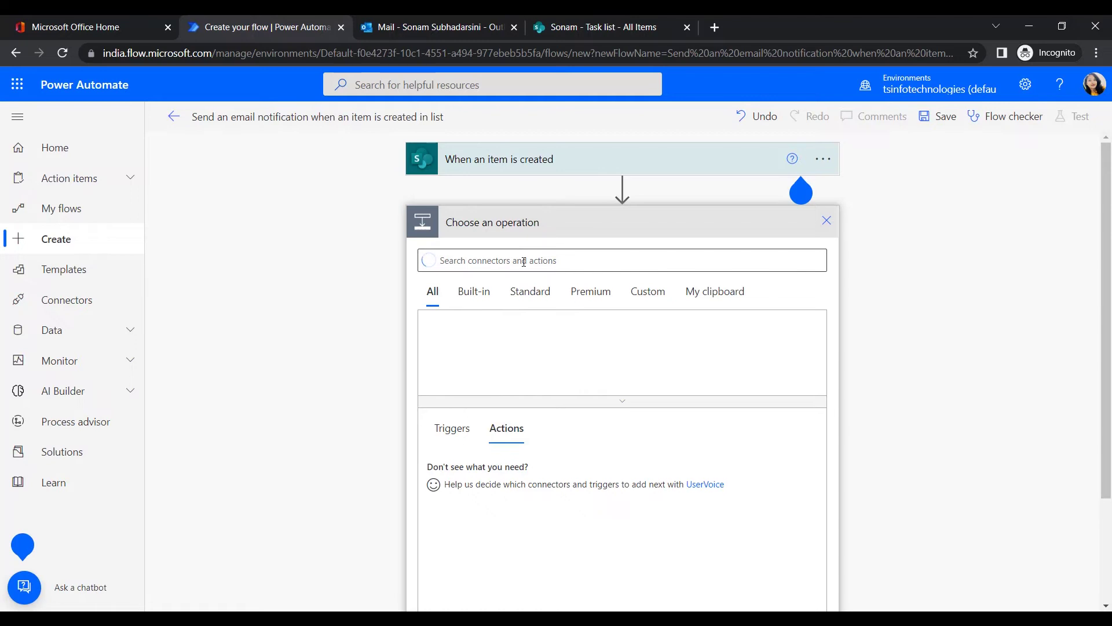
{"action": "type", "text": "send a"}
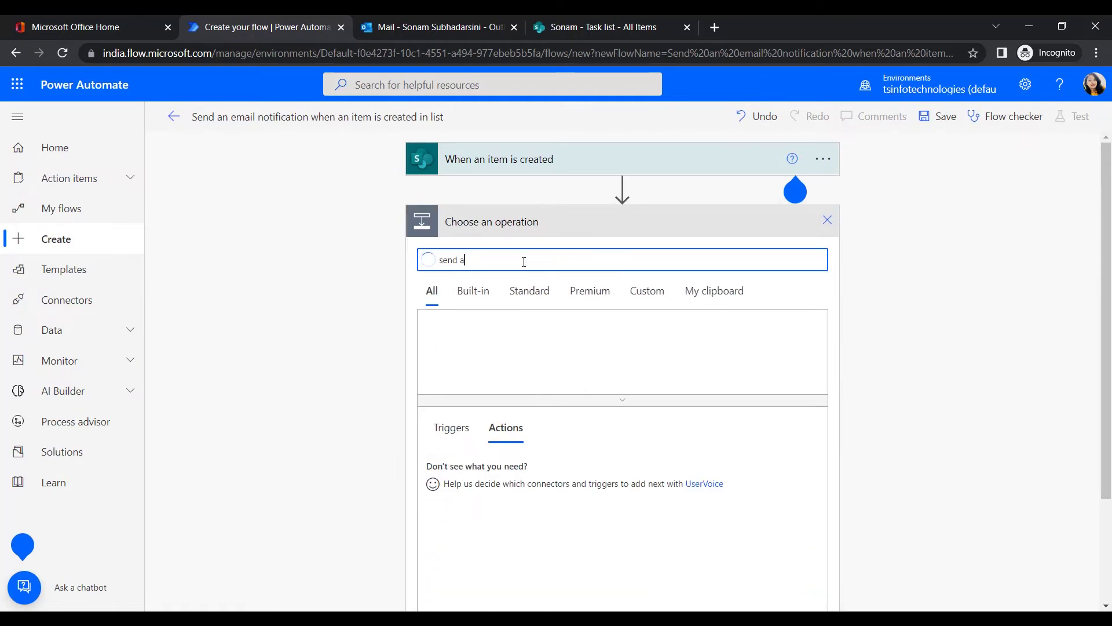
{"action": "type", "text": "n email"}
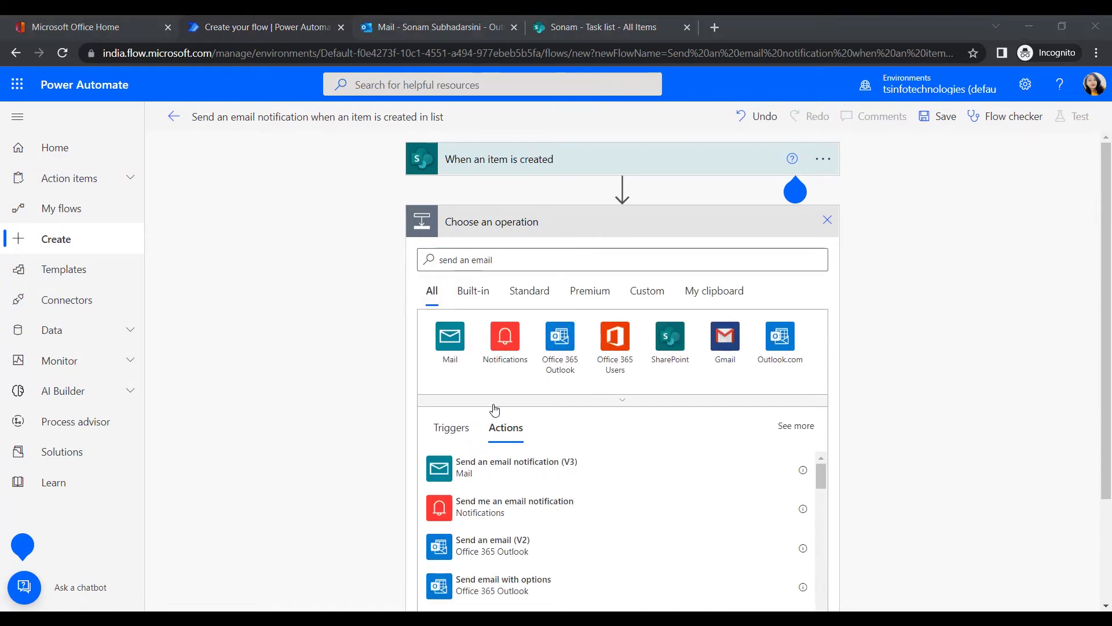
{"action": "left_click", "coordinate": [494, 547]}
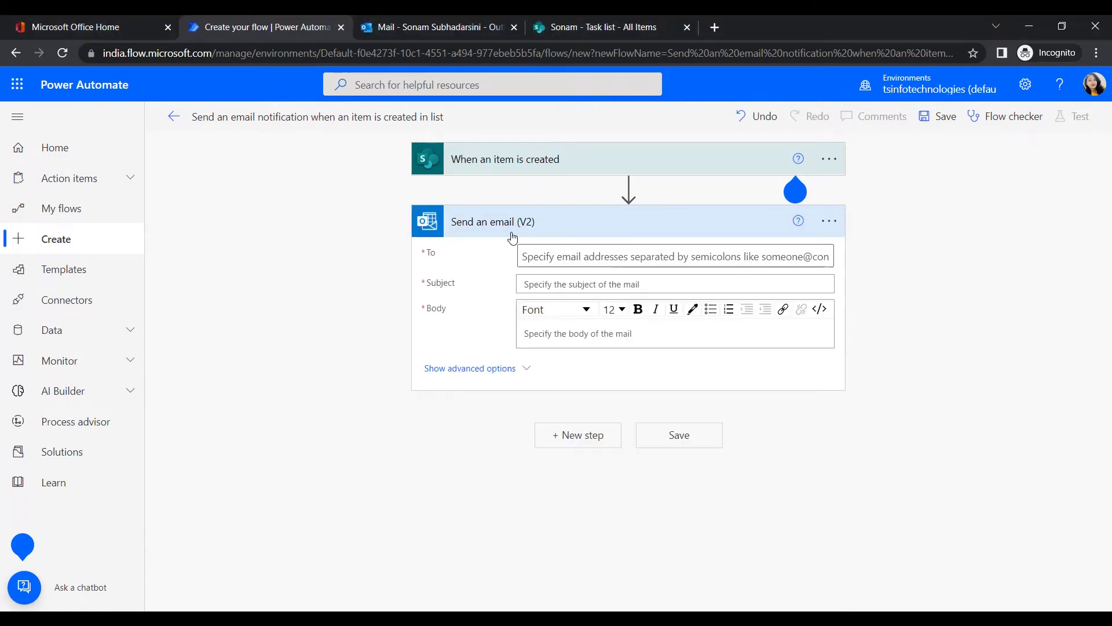
Address the email to the dynamic value Assigned To Email and set its subject to "A task is created".
{"action": "left_click", "coordinate": [628, 255]}
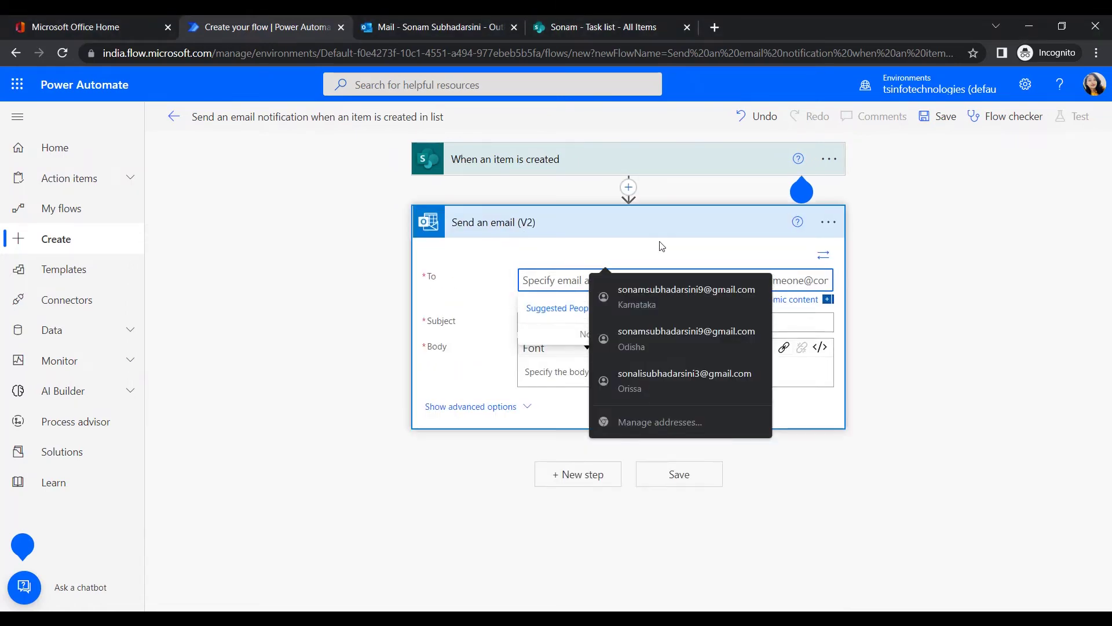
{"action": "left_click", "coordinate": [650, 251]}
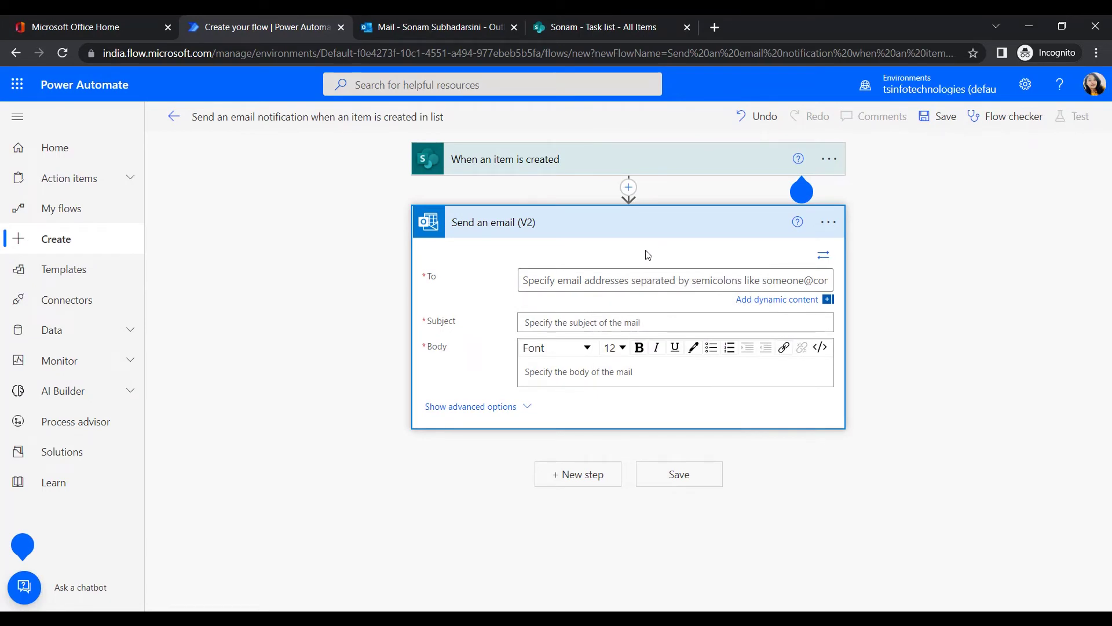
{"action": "left_click", "coordinate": [765, 302]}
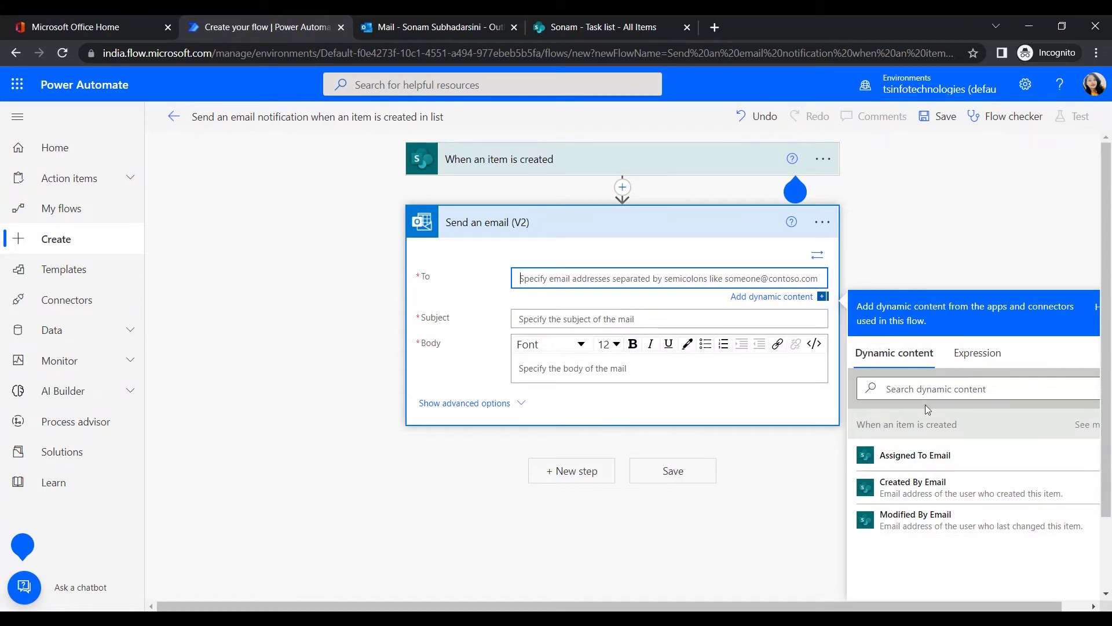
{"action": "left_click", "coordinate": [923, 461]}
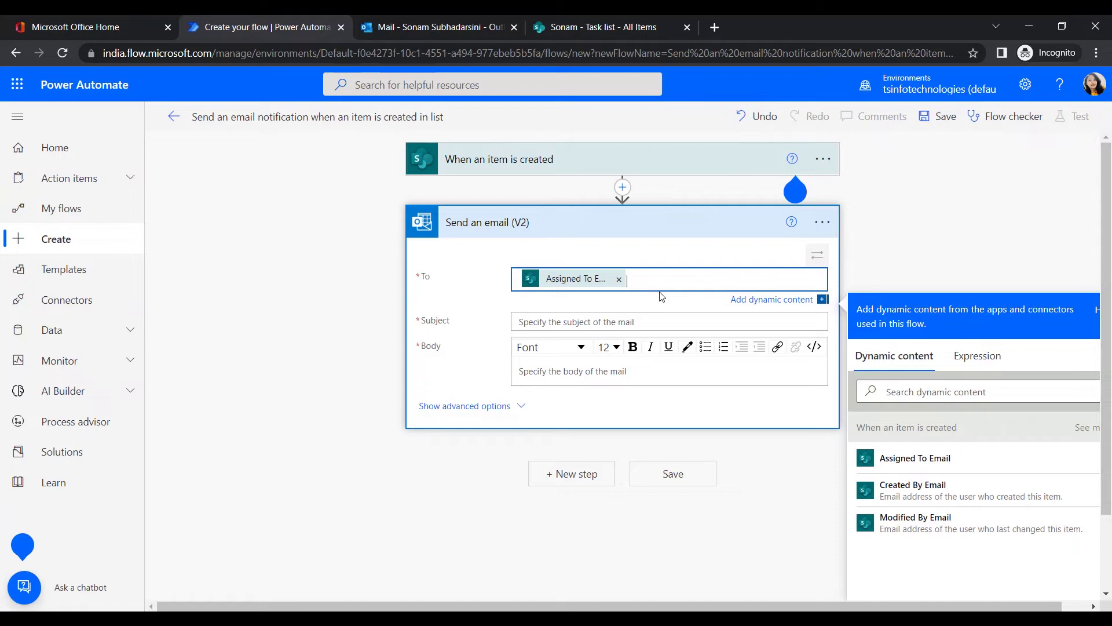
{"action": "left_click", "coordinate": [556, 322]}
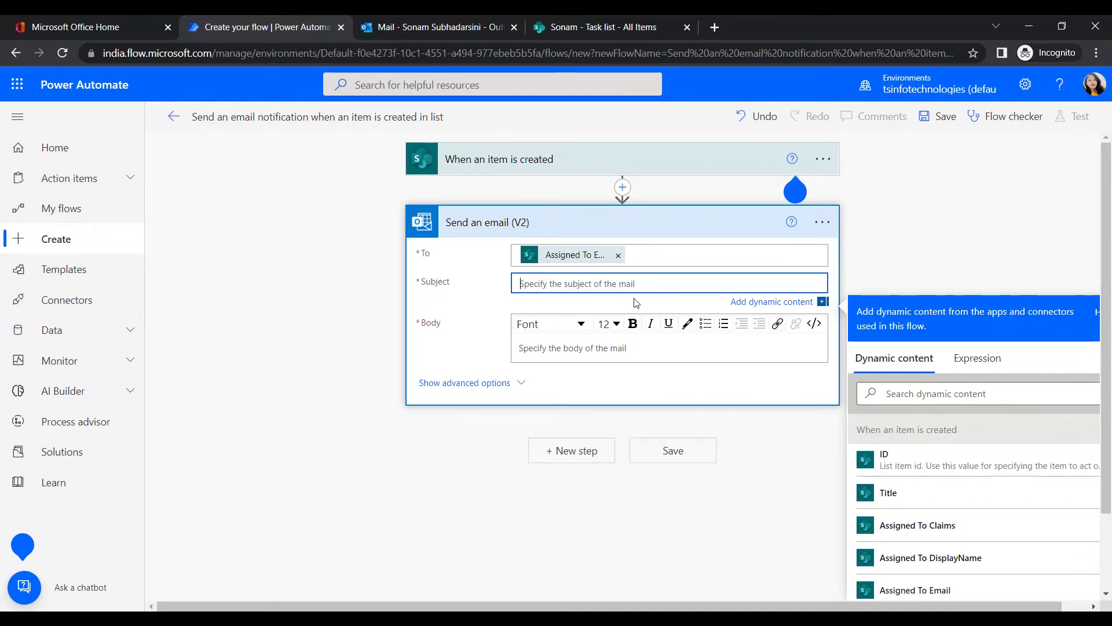
{"action": "type", "text": "A task has been is created"}
Begin the email body with "Hi," followed by the dynamic value Assigned To DisplayName and a new line.
{"action": "left_click", "coordinate": [584, 351]}
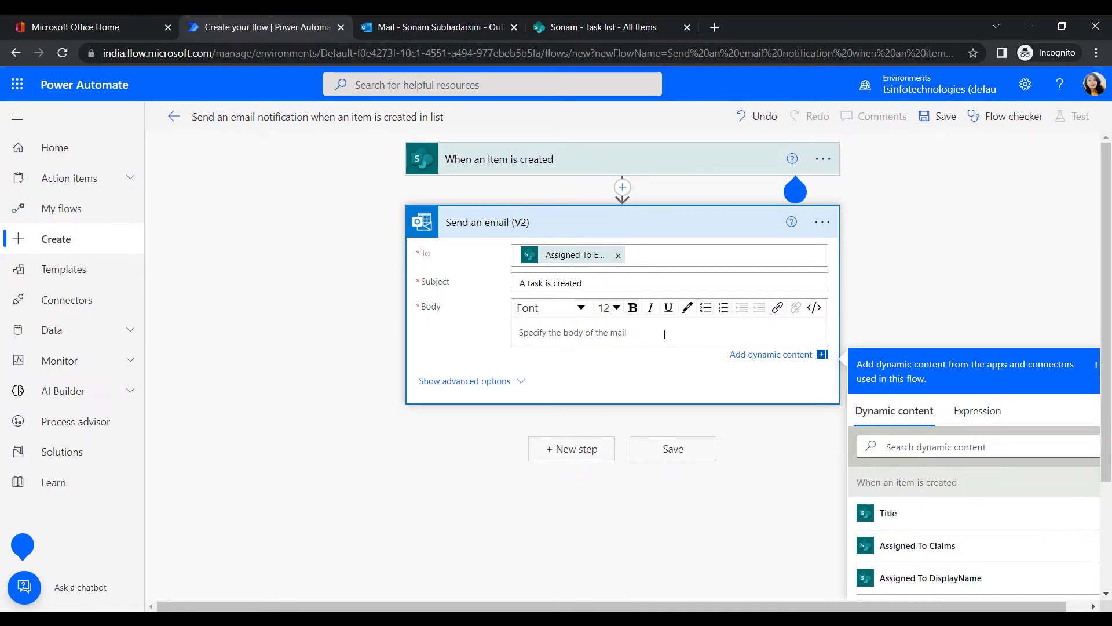
{"action": "type", "text": "Hi,"}
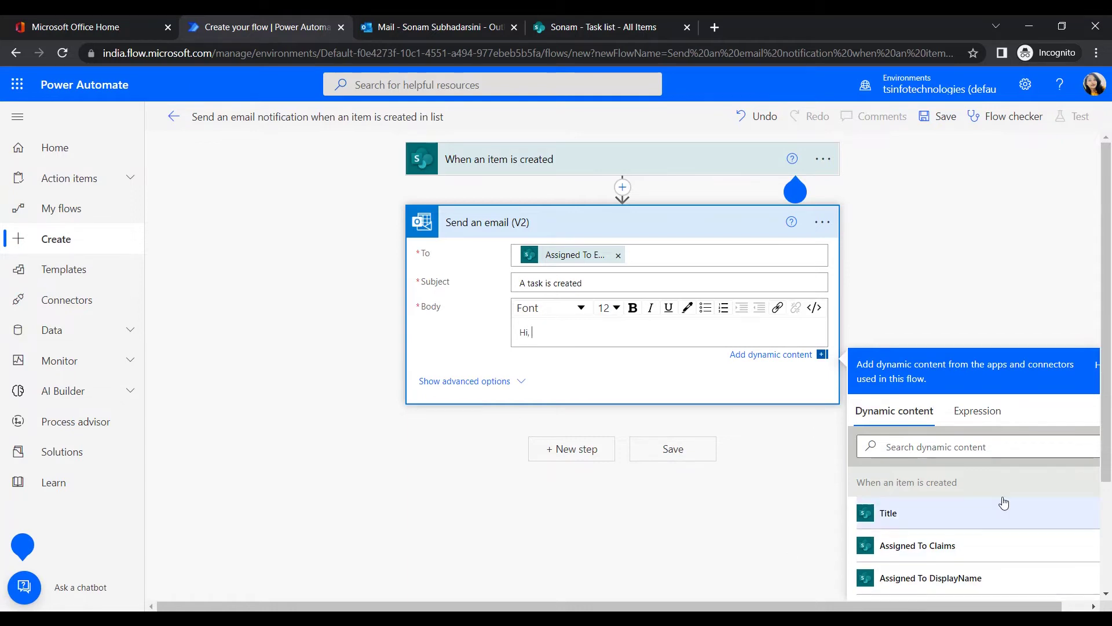
{"action": "scroll", "coordinate": [1004, 501], "scroll_direction": "down", "scroll_amount": 1}
{"action": "scroll", "coordinate": [1004, 502], "scroll_direction": "up", "scroll_amount": 1}
{"action": "scroll", "coordinate": [1004, 502], "scroll_direction": "down", "scroll_amount": 1}
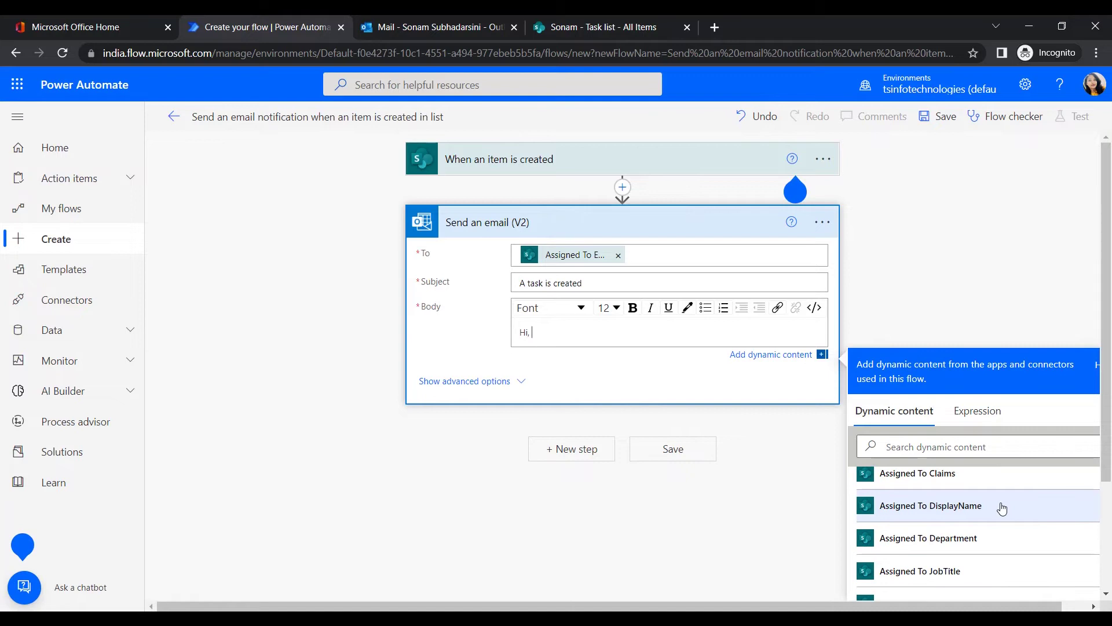
{"action": "scroll", "coordinate": [959, 537], "scroll_direction": "up", "scroll_amount": 1}
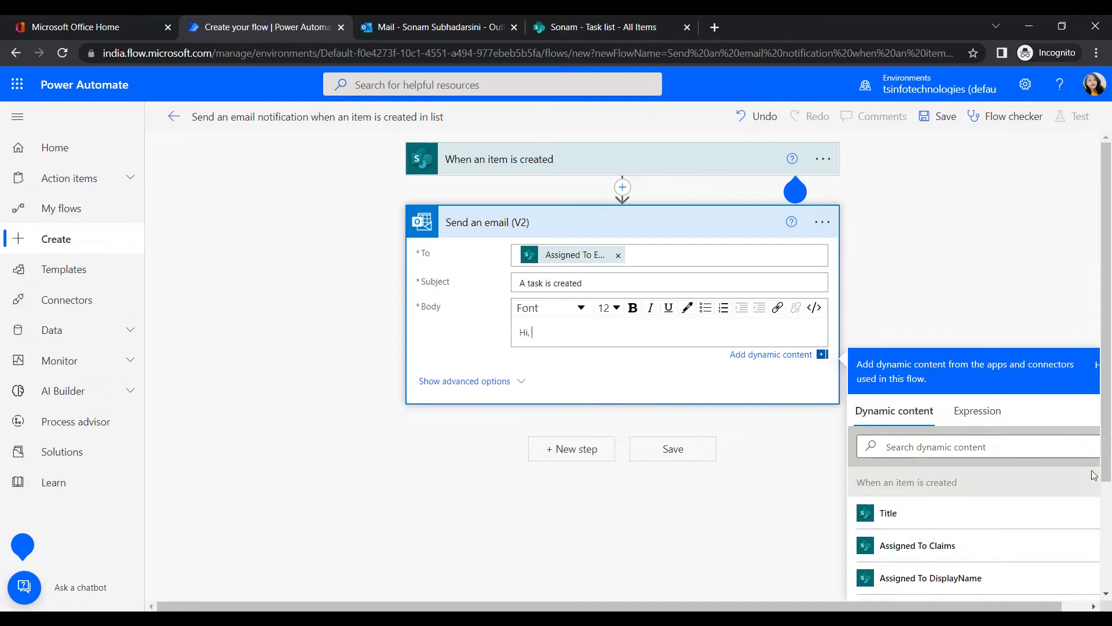
{"action": "scroll", "coordinate": [1107, 443], "scroll_direction": "down", "scroll_amount": 1}
{"action": "scroll", "coordinate": [1107, 444], "scroll_direction": "down", "scroll_amount": 1}
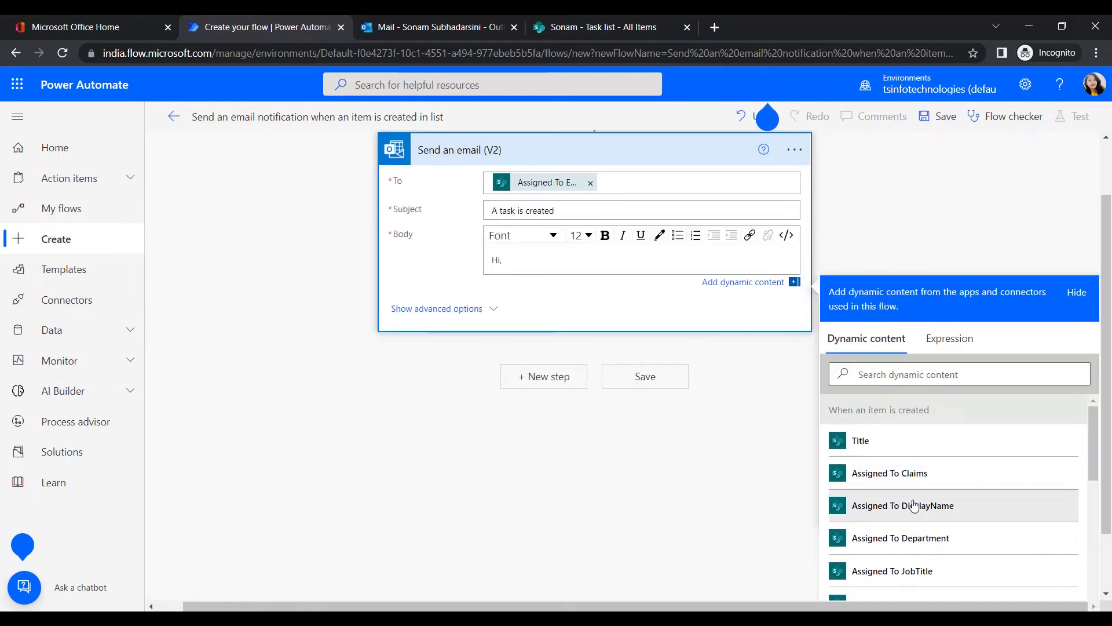
{"action": "left_click", "coordinate": [874, 508]}
{"action": "key", "text": "Return"}
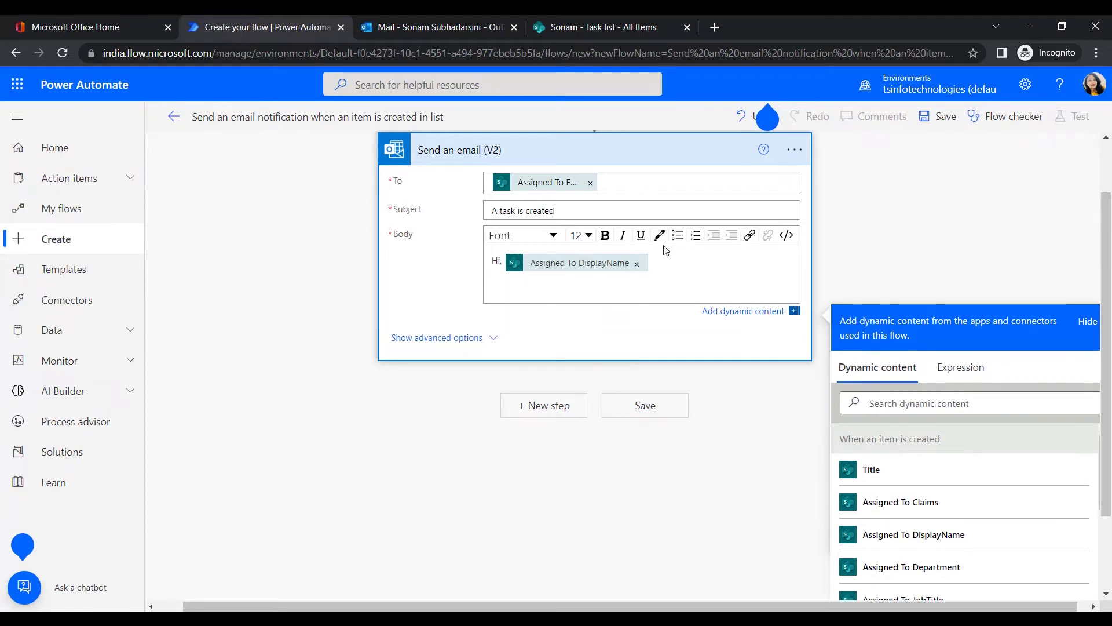
Continue the email body with "There is a task has been assigned to you, in the 'Task list'. You have to start this task by" and dynamic value Start Date.
{"action": "type", "text": "There is a"}
{"action": "type", "text": "task has been assigned to you, in the 'Task list'. You have to start this task by"}
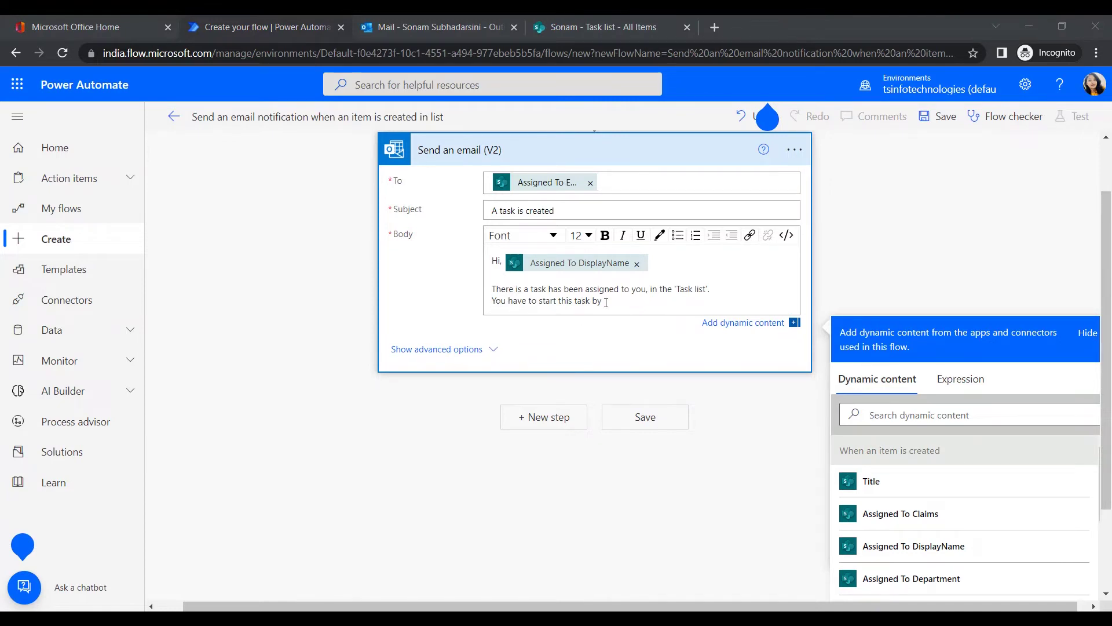
{"action": "left_click", "coordinate": [887, 415]}
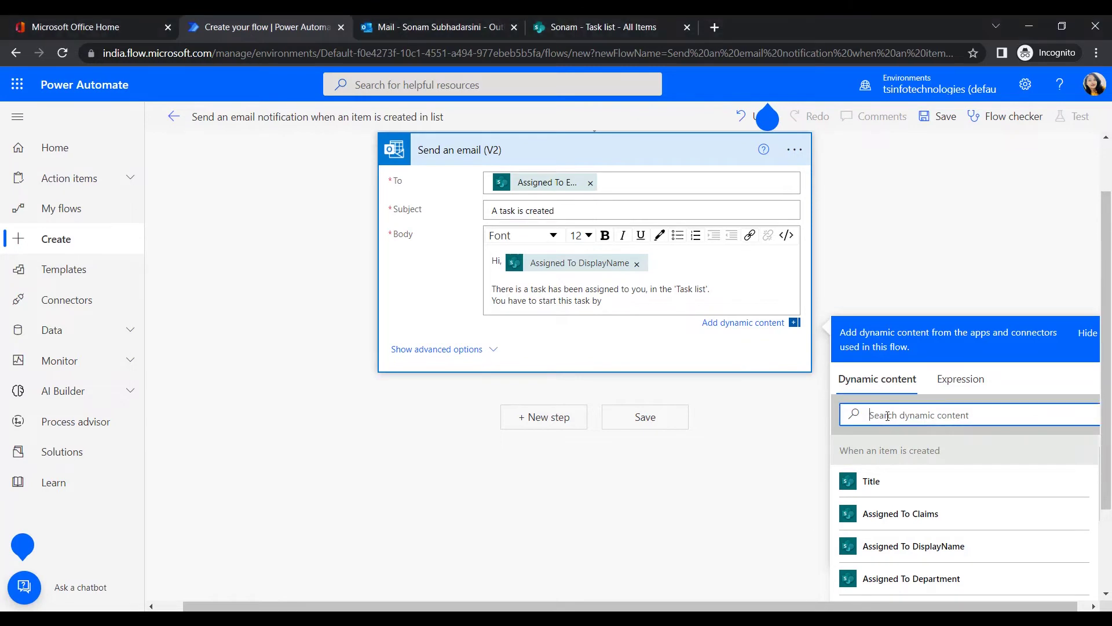
{"action": "type", "text": "start"}
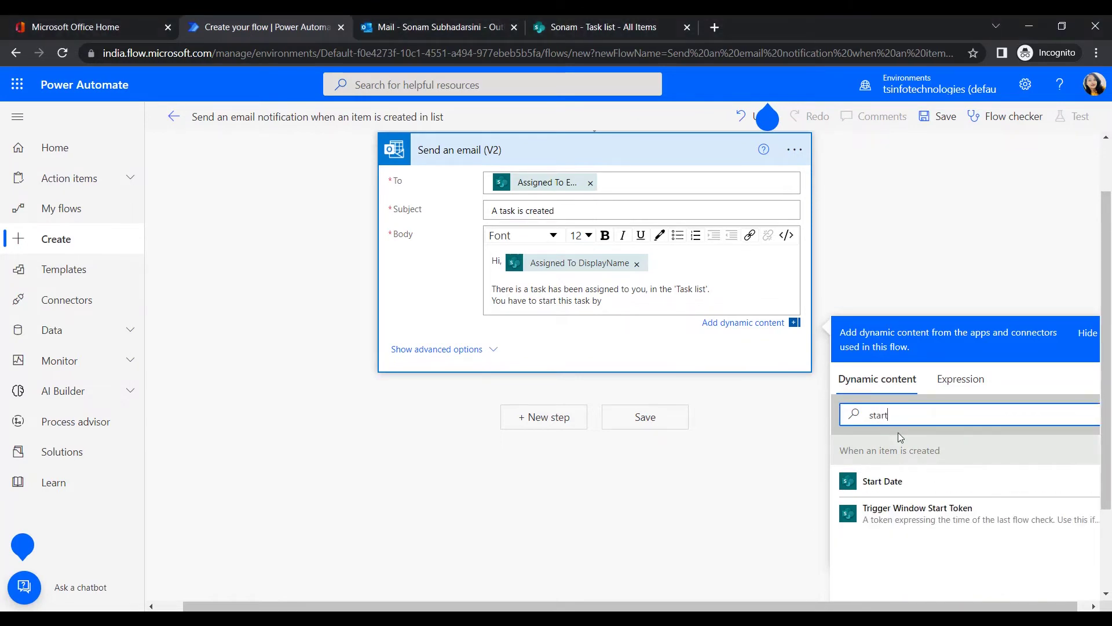
{"action": "left_click", "coordinate": [894, 493]}
Finish the email body with "Thank you" as a separate paragraph after the Start Date sentence.
{"action": "key", "text": "Return"}
{"action": "key", "text": "Return"}
{"action": "type", "text": "Thank"}
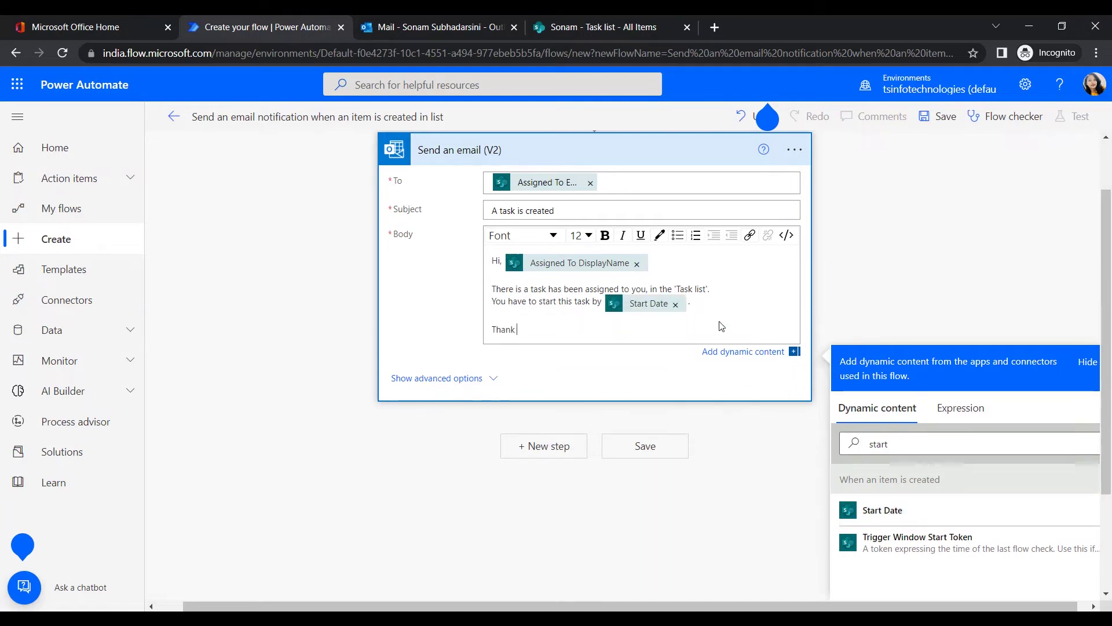
{"action": "type", "text": " you"}
{"action": "left_click", "coordinate": [866, 263]}
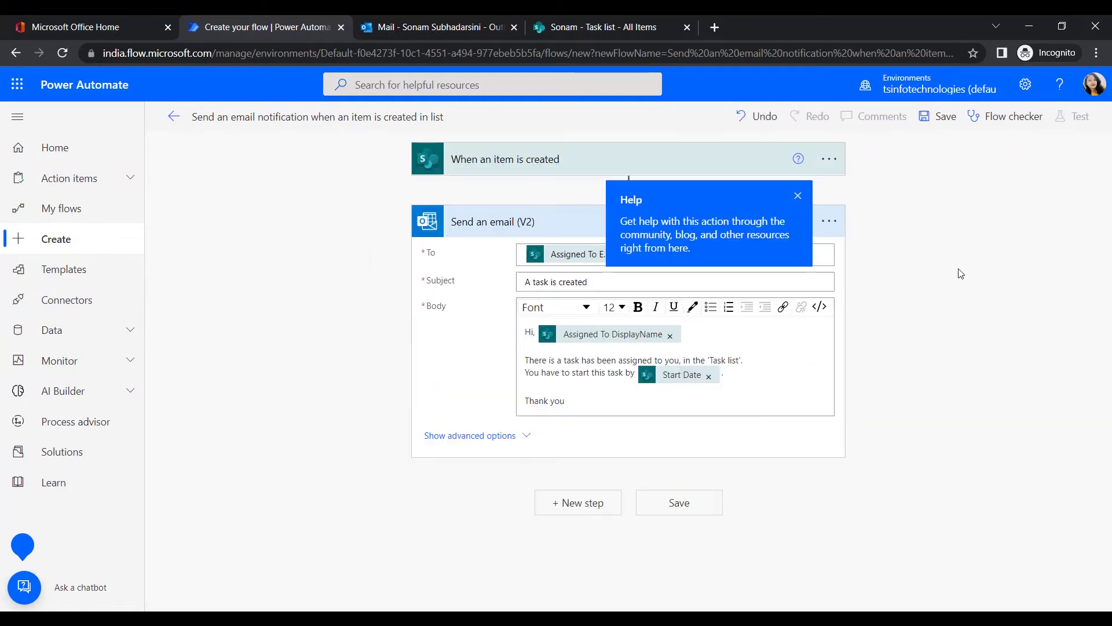
Collapse the email action, save the flow and start a manual test of it.
{"action": "left_click", "coordinate": [592, 231]}
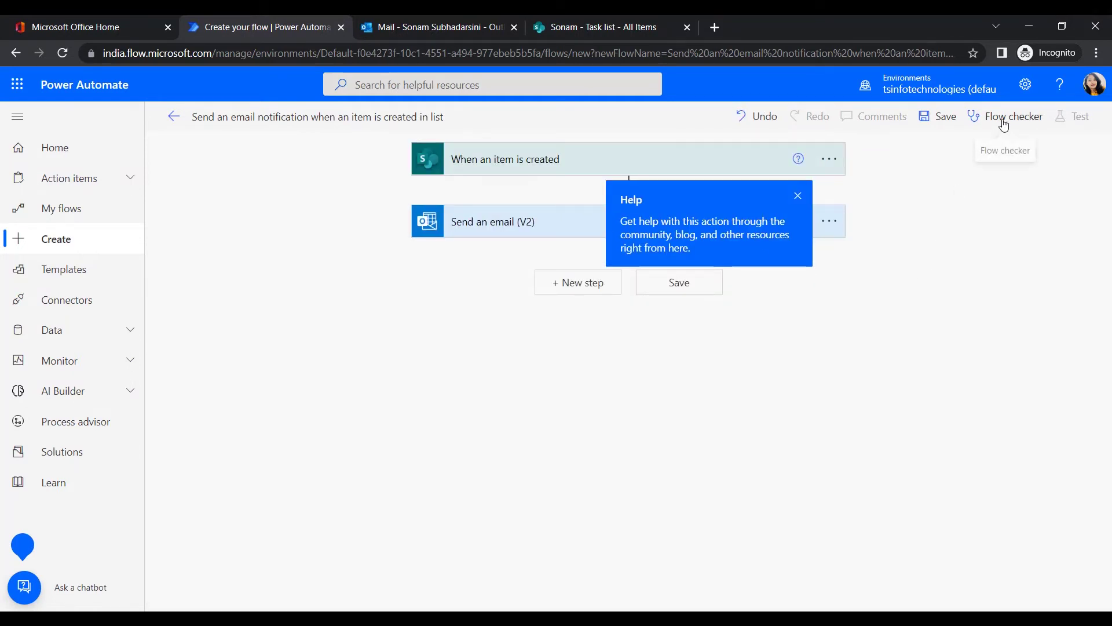
{"action": "left_click", "coordinate": [937, 116]}
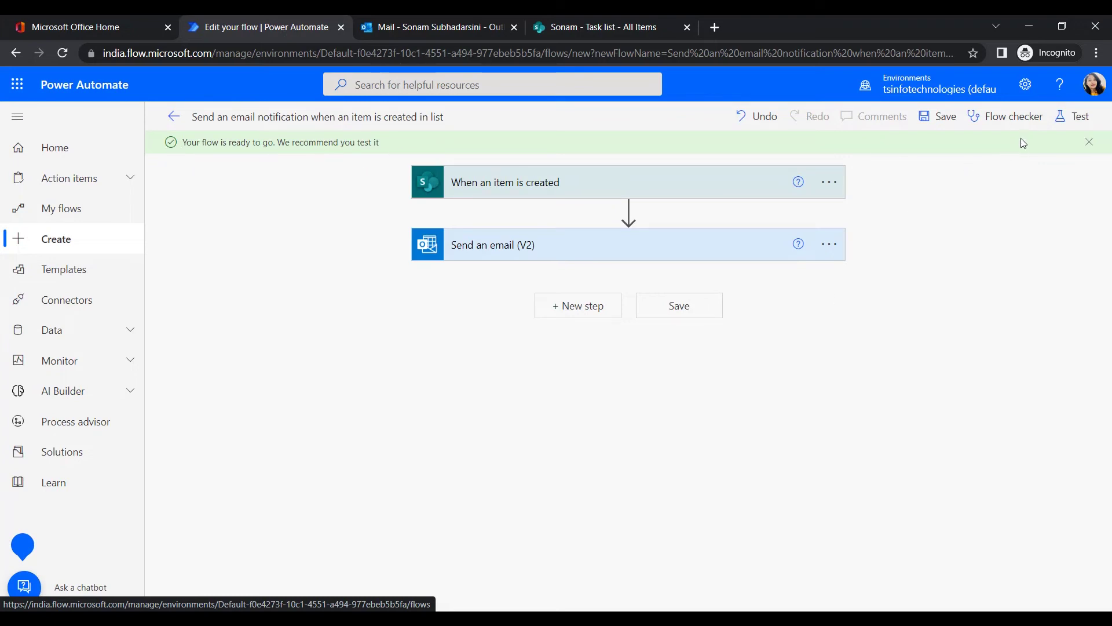
{"action": "left_click", "coordinate": [1072, 116]}
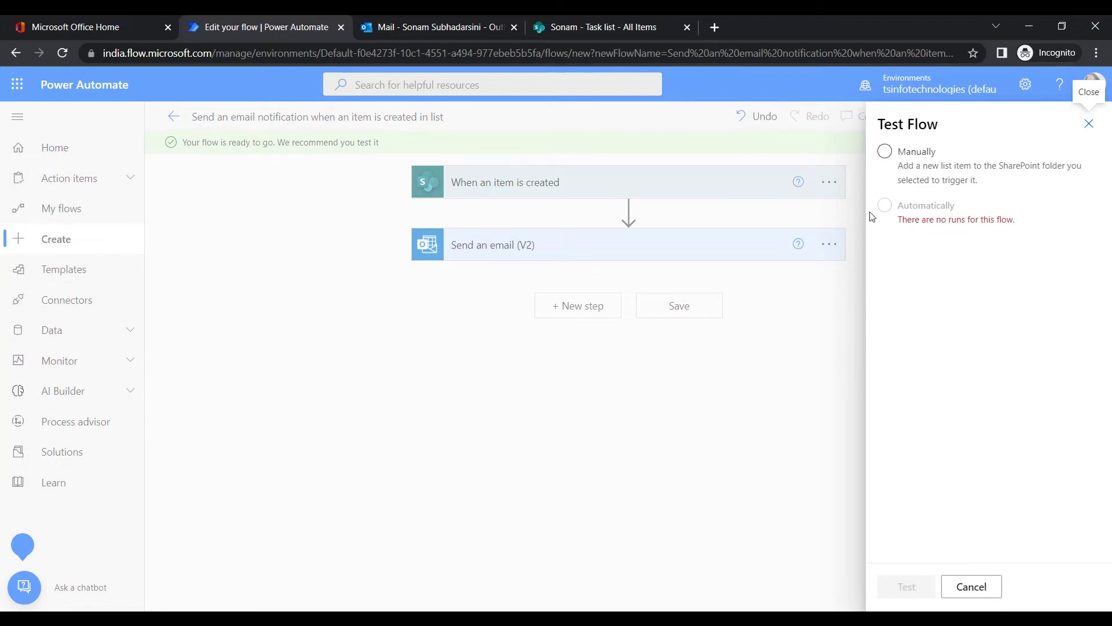
{"action": "left_click", "coordinate": [884, 168]}
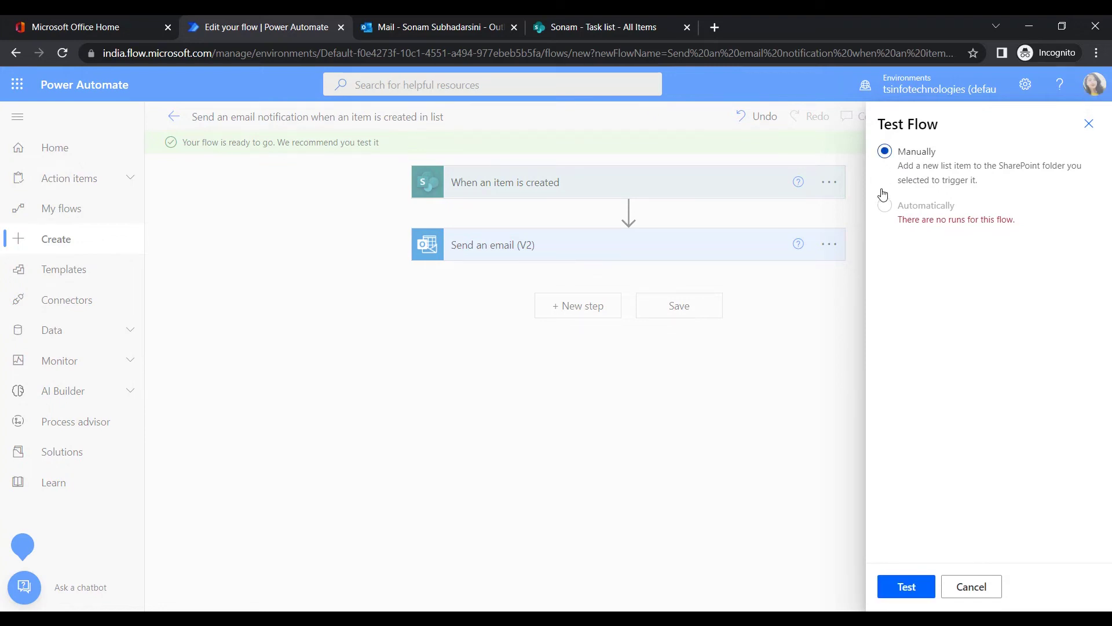
{"action": "left_click", "coordinate": [905, 586]}
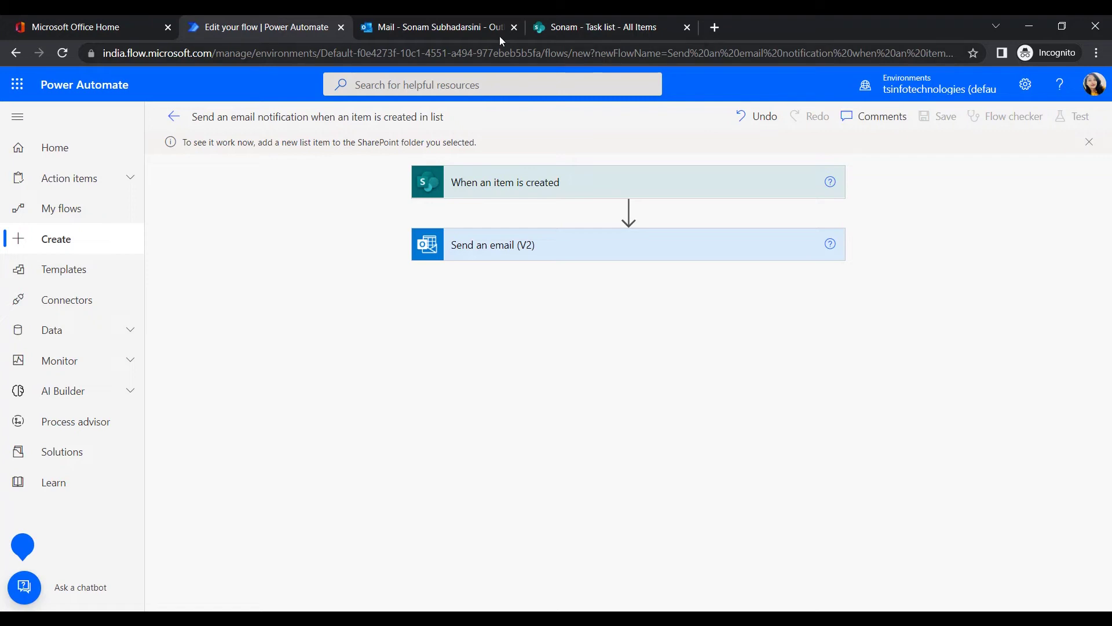
Switch to the SharePoint Task list and begin a new item titled "Power Automate Automate cloud flow" with description "Add all the important things".
{"action": "left_click", "coordinate": [576, 18]}
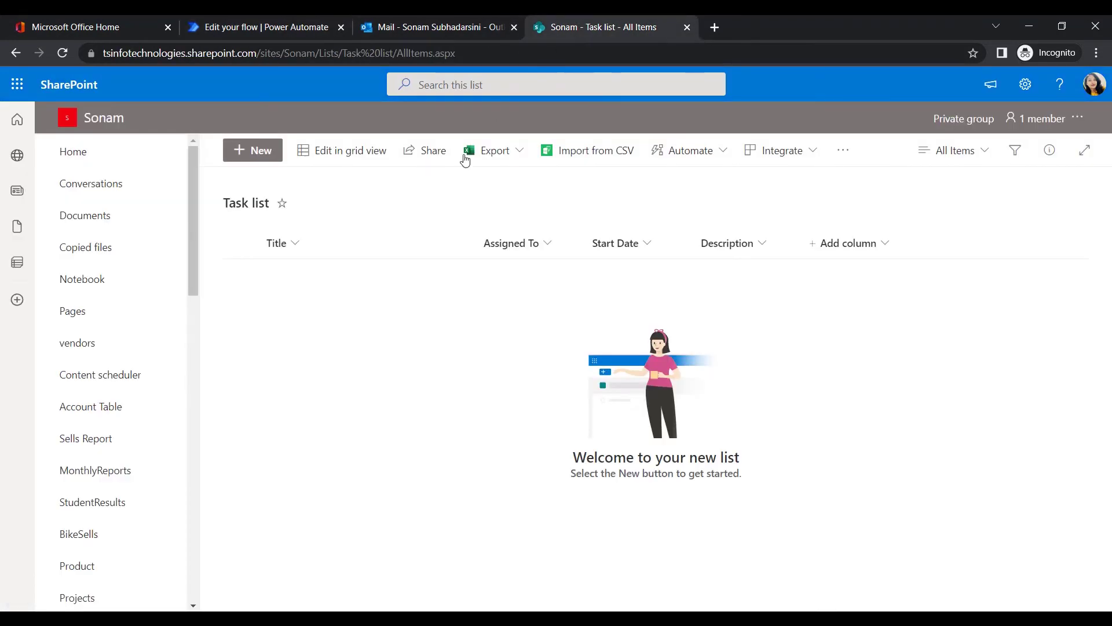
{"action": "left_click", "coordinate": [255, 155]}
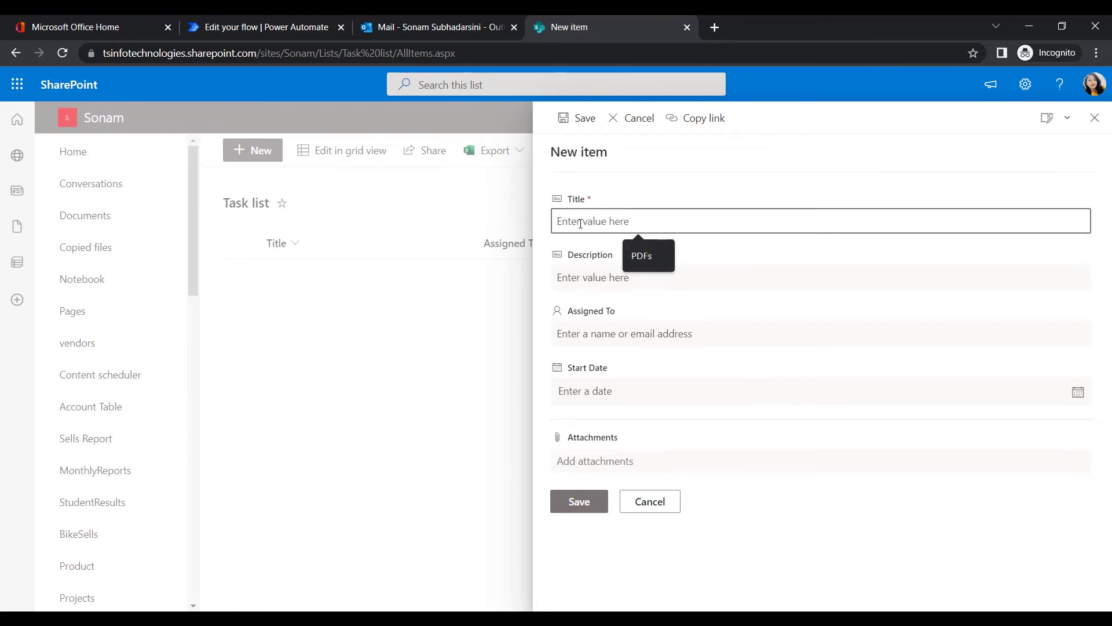
{"action": "type", "text": "Power Automate Automate "}
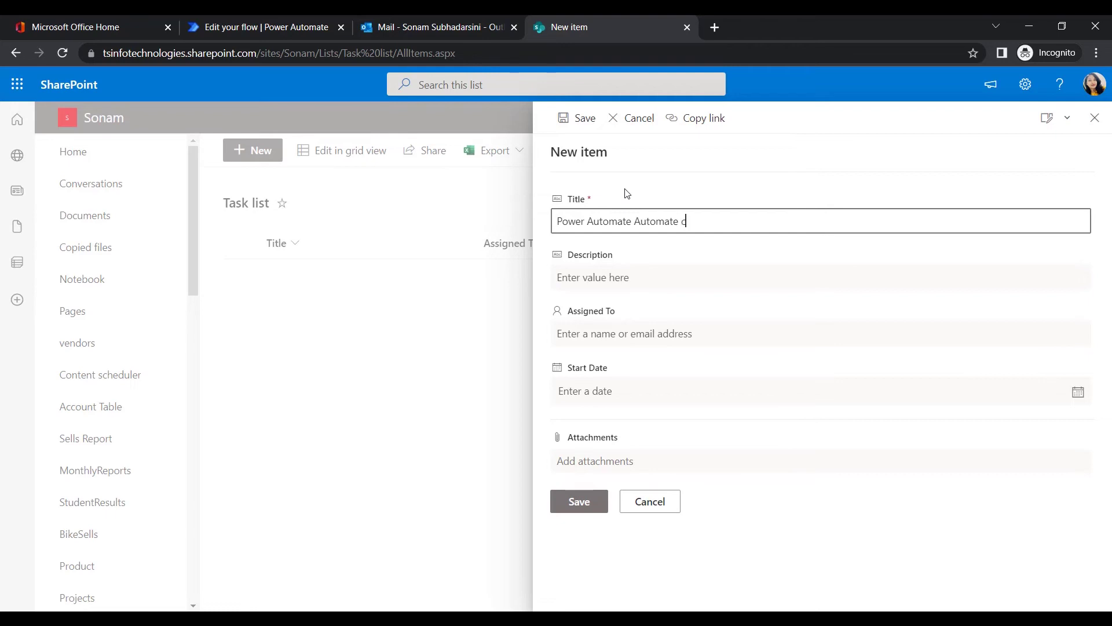
{"action": "type", "text": "cloud flow"}
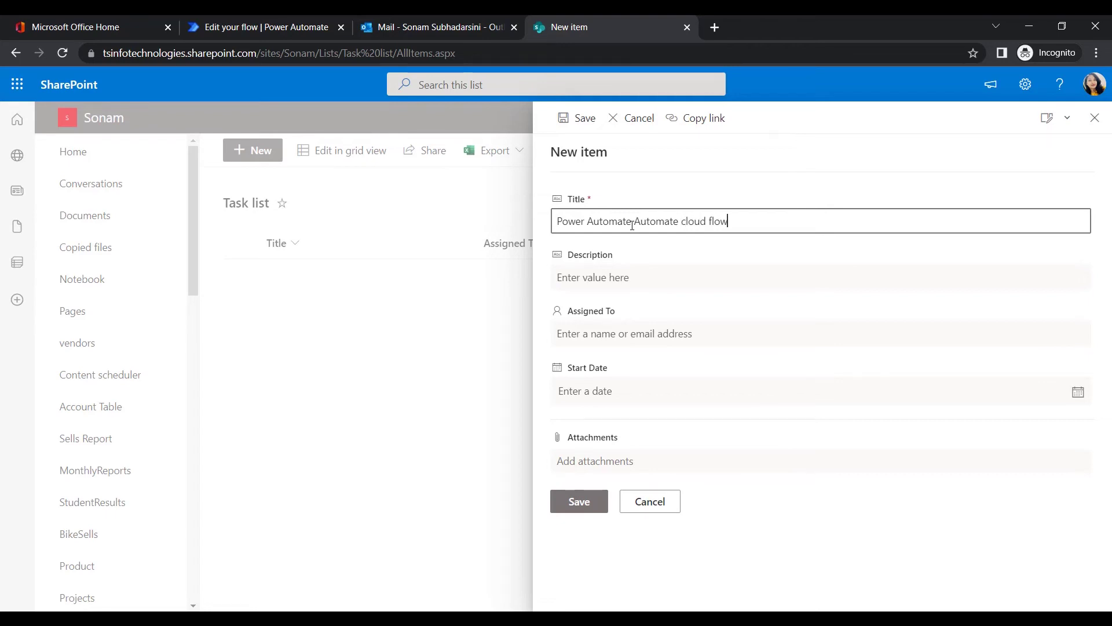
{"action": "left_click", "coordinate": [624, 280]}
{"action": "type", "text": "Add "}
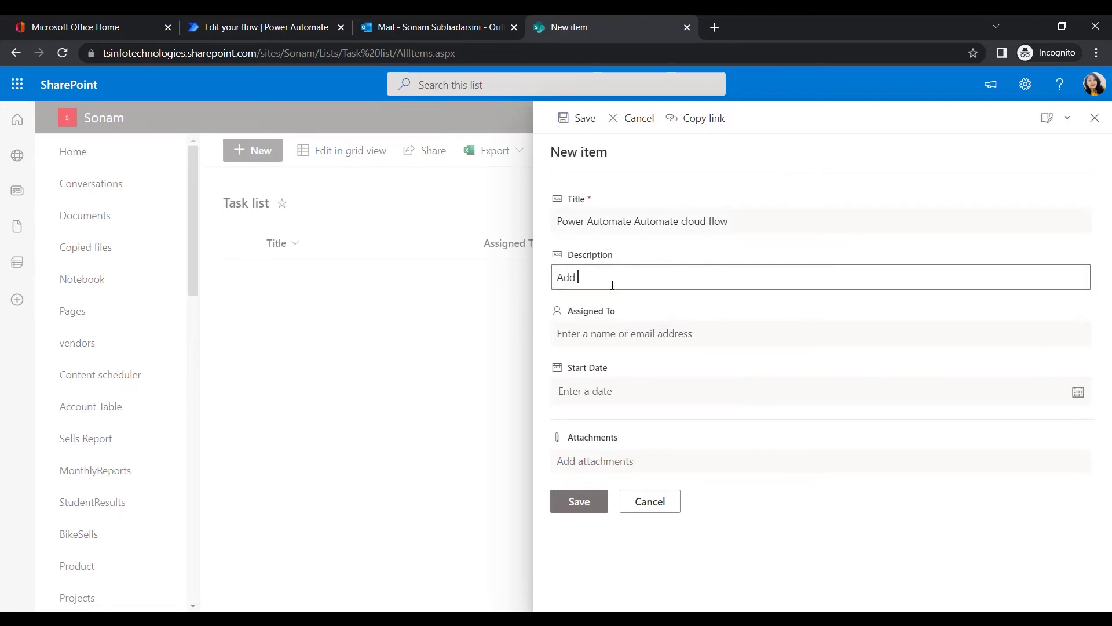
{"action": "type", "text": "all the import"}
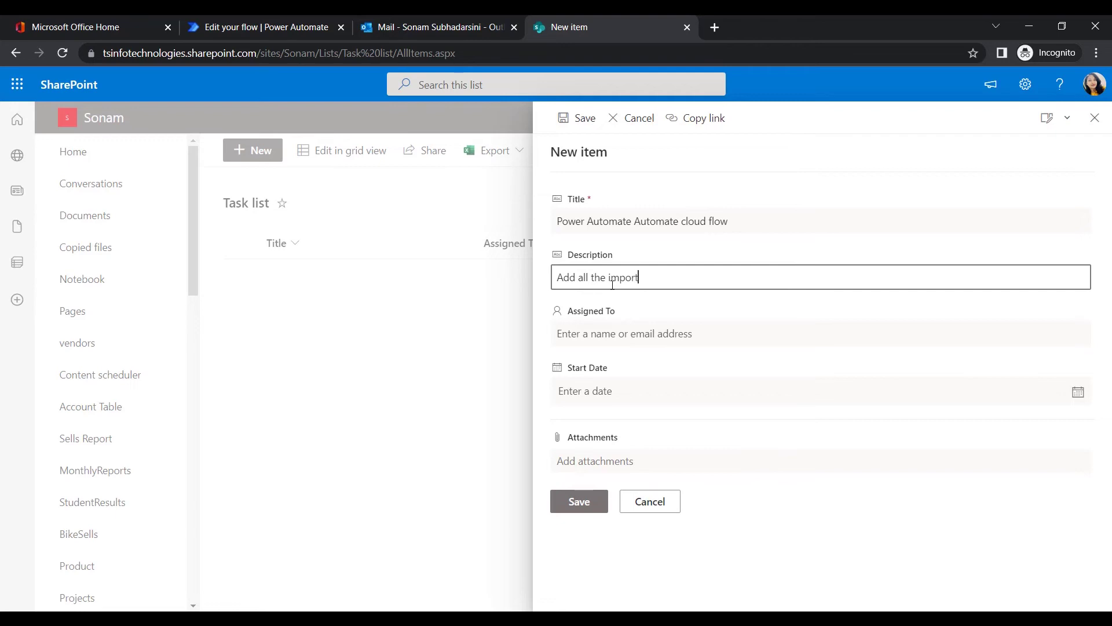
{"action": "type", "text": "ant f"}
{"action": "type", "text": "hings"}
Assign the new item to the intended person, set its start date to 7/27/2022 and save it.
{"action": "left_click", "coordinate": [605, 332]}
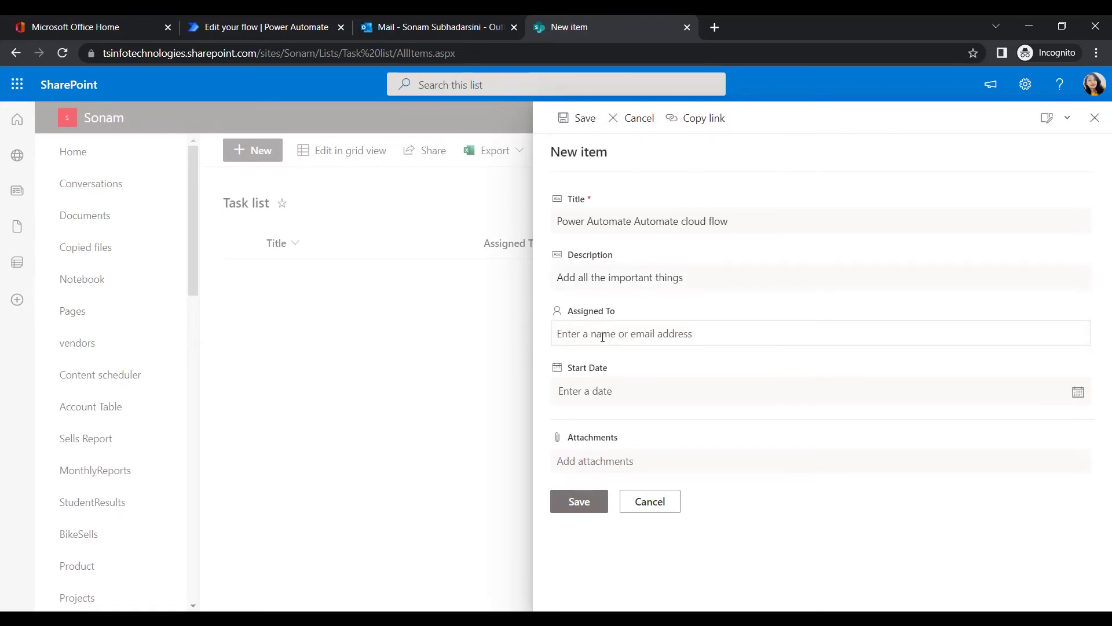
{"action": "type", "text": "sonam"}
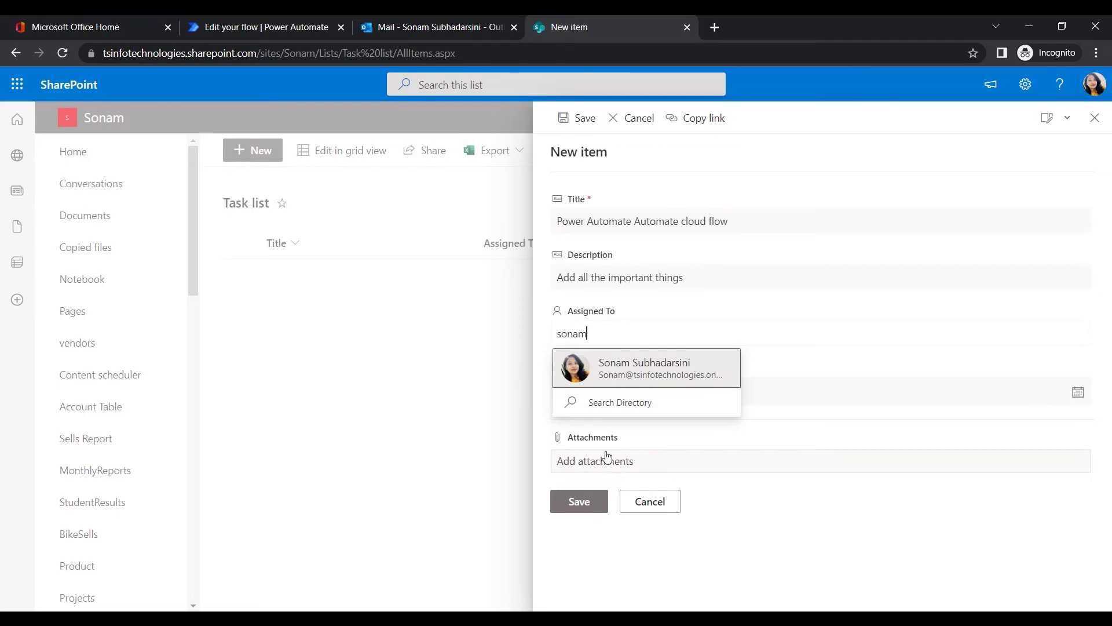
{"action": "left_click", "coordinate": [647, 377]}
{"action": "left_click", "coordinate": [719, 398]}
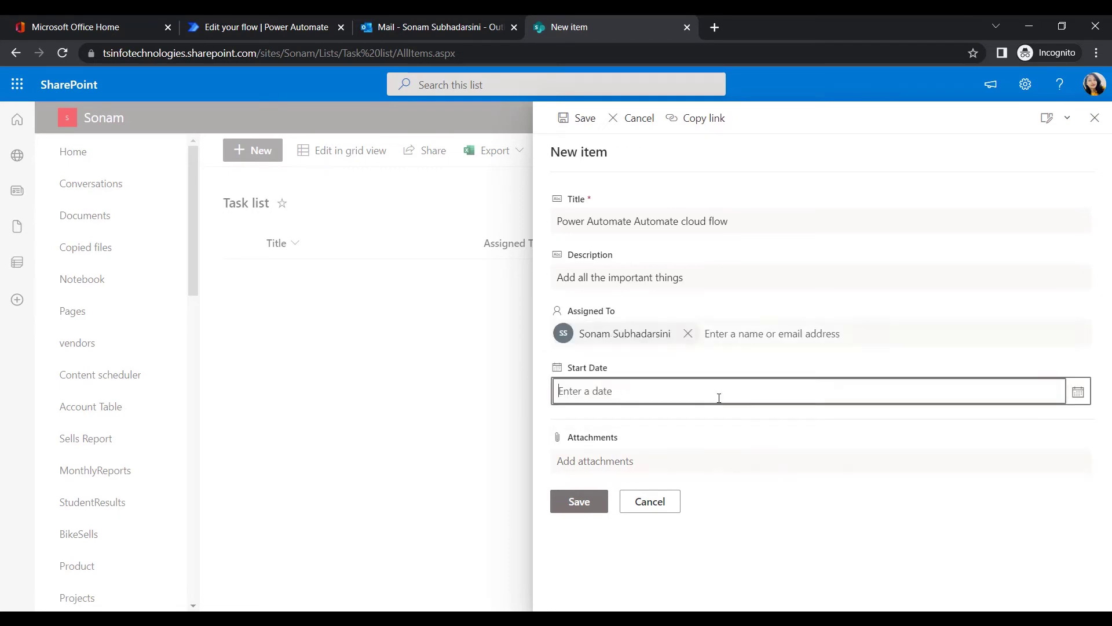
{"action": "left_click", "coordinate": [1078, 391]}
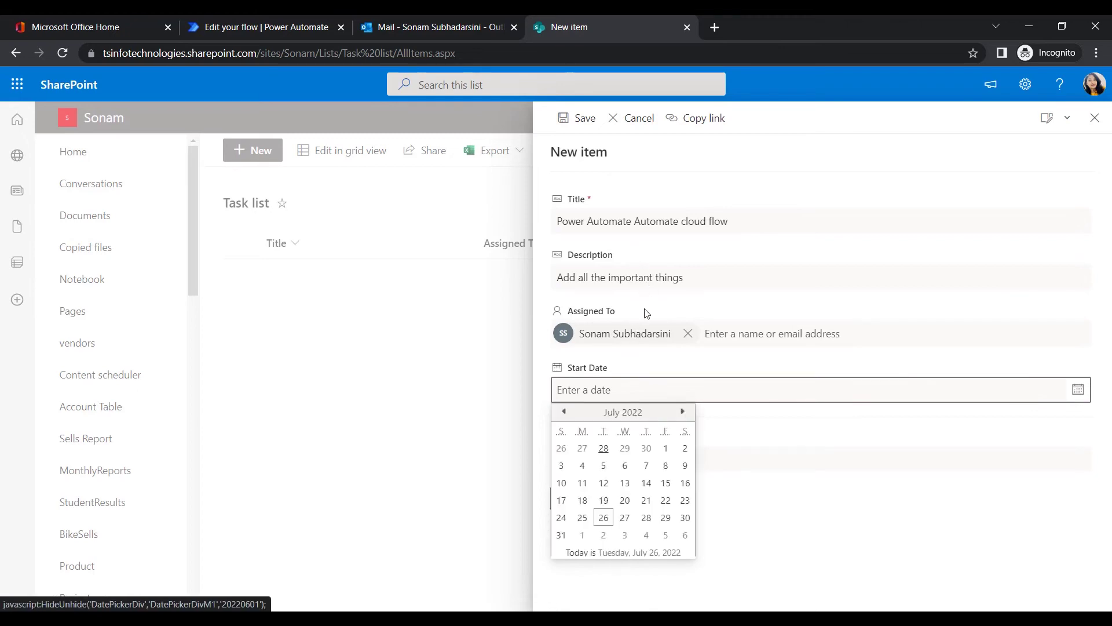
{"action": "left_click", "coordinate": [626, 519]}
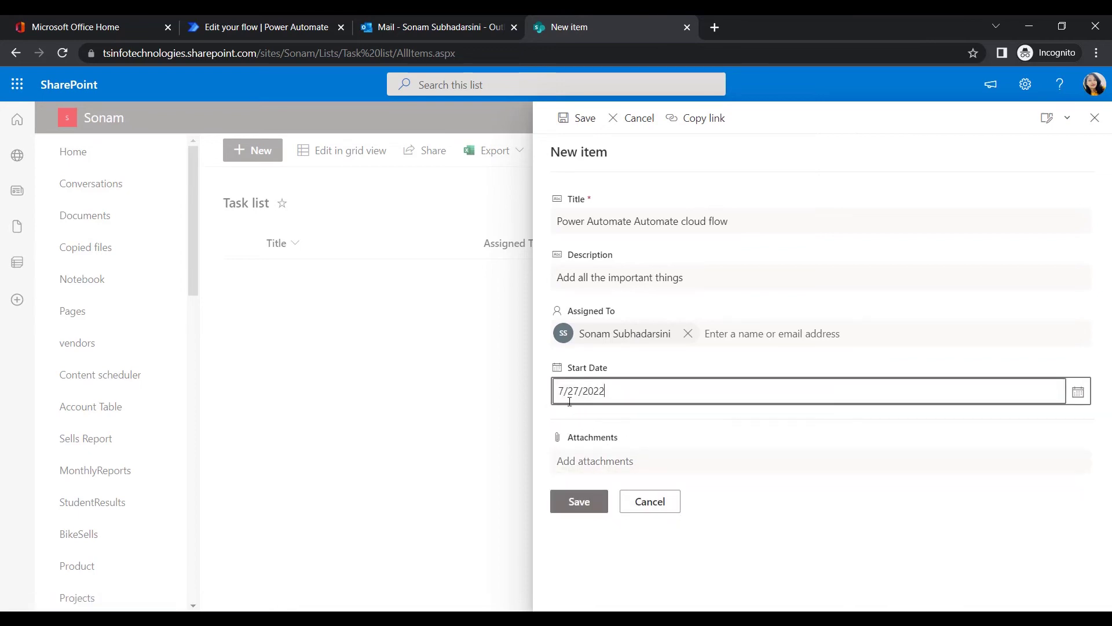
{"action": "left_click", "coordinate": [580, 502]}
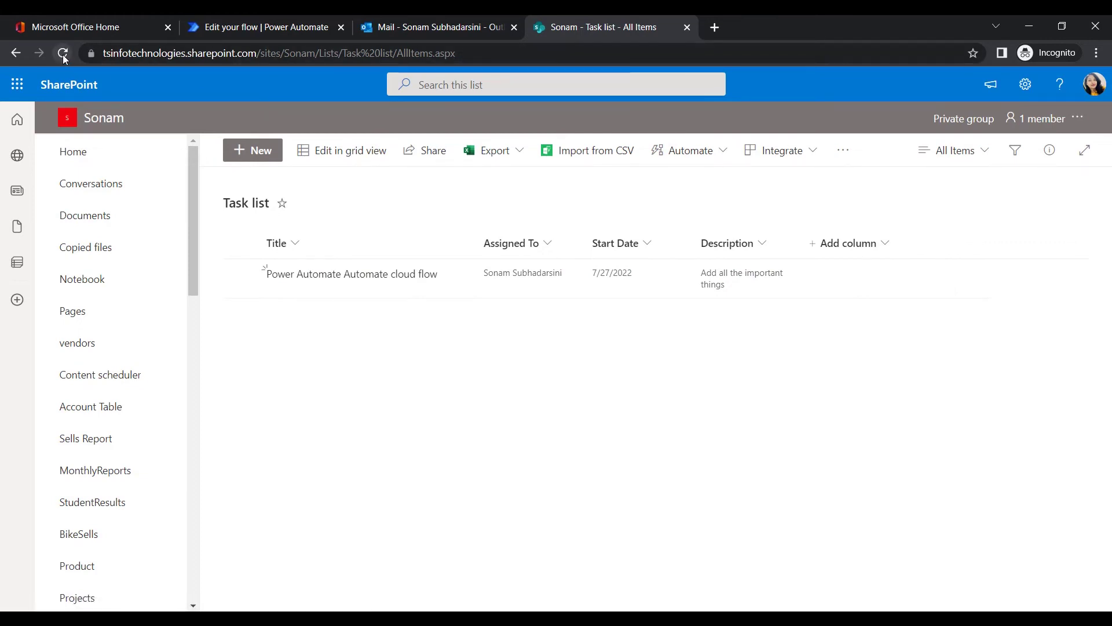
Switch to Outlook, open the "A task is created" email and check the recipient's name and the start date in its body.
{"action": "left_click", "coordinate": [381, 27]}
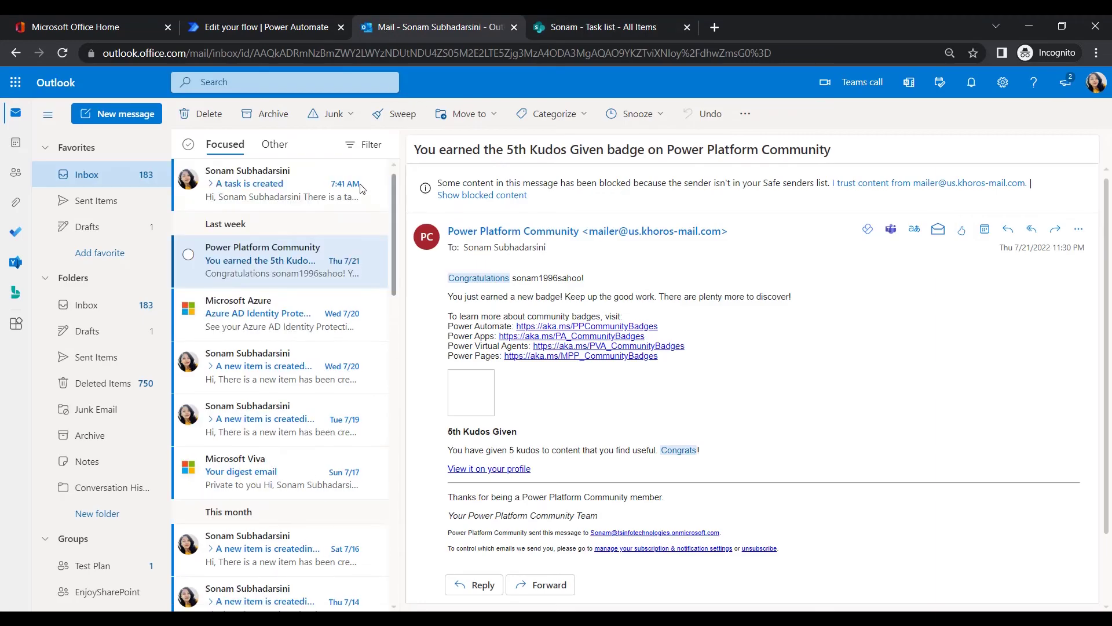
{"action": "left_click", "coordinate": [299, 197]}
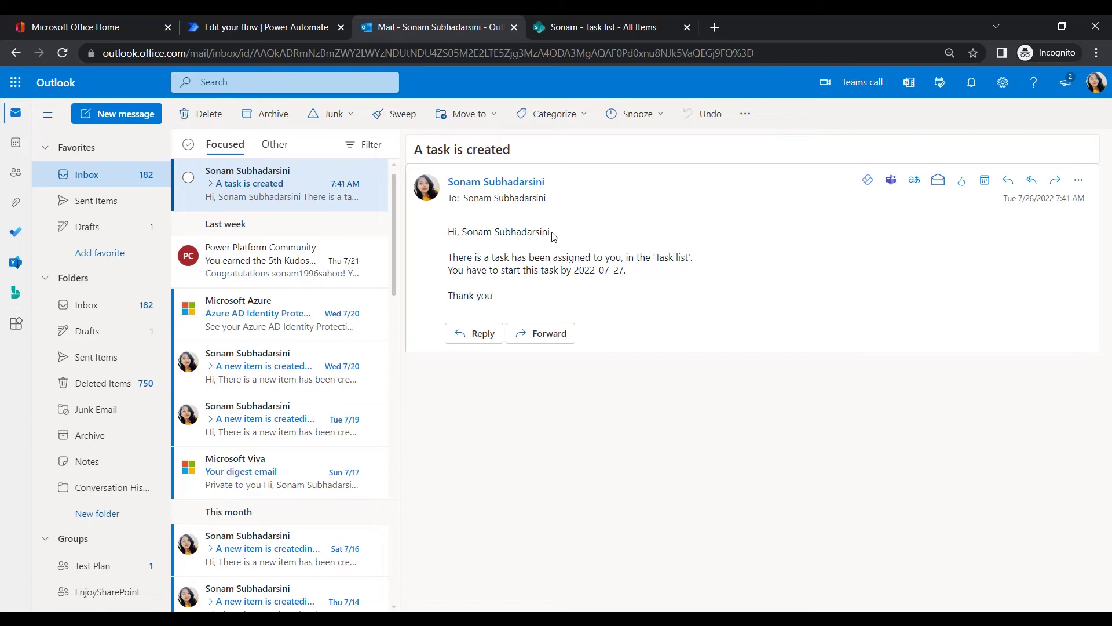
{"action": "left_click_drag", "start_coordinate": [553, 236], "coordinate": [461, 235]}
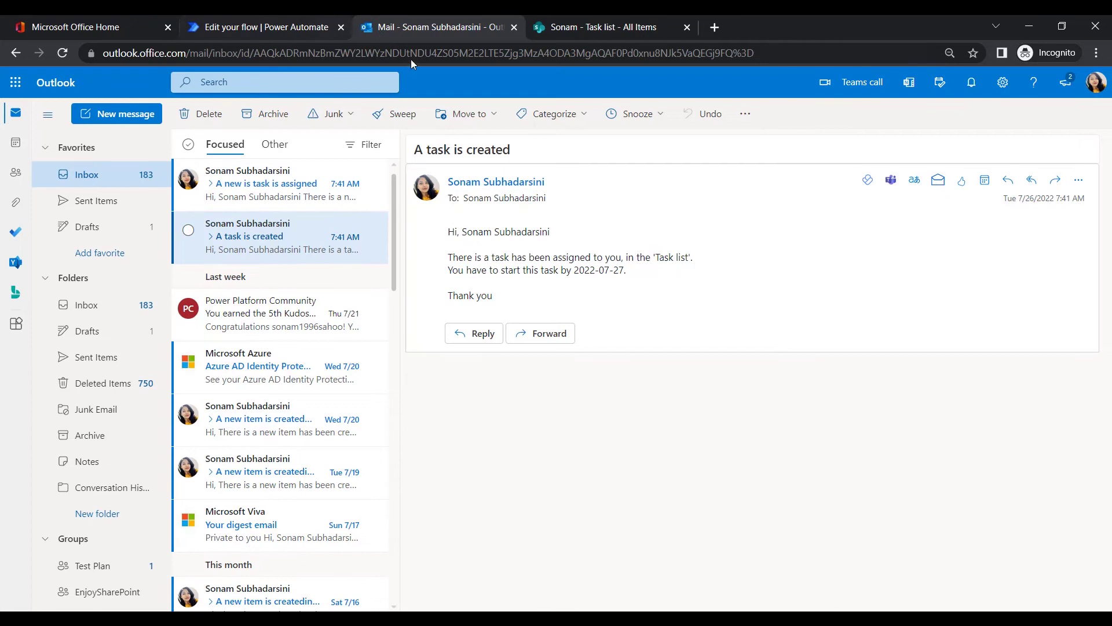
Return to Power Automate, open the flow's details page and inspect its run in the 28-day run history.
{"action": "left_click", "coordinate": [251, 17]}
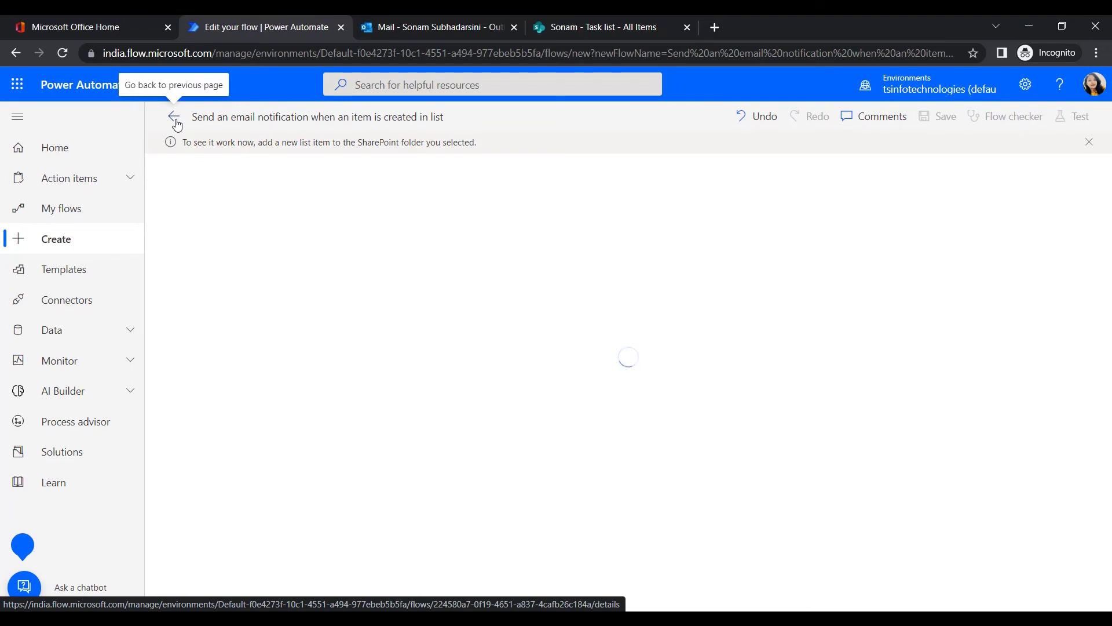
{"action": "left_click", "coordinate": [175, 121]}
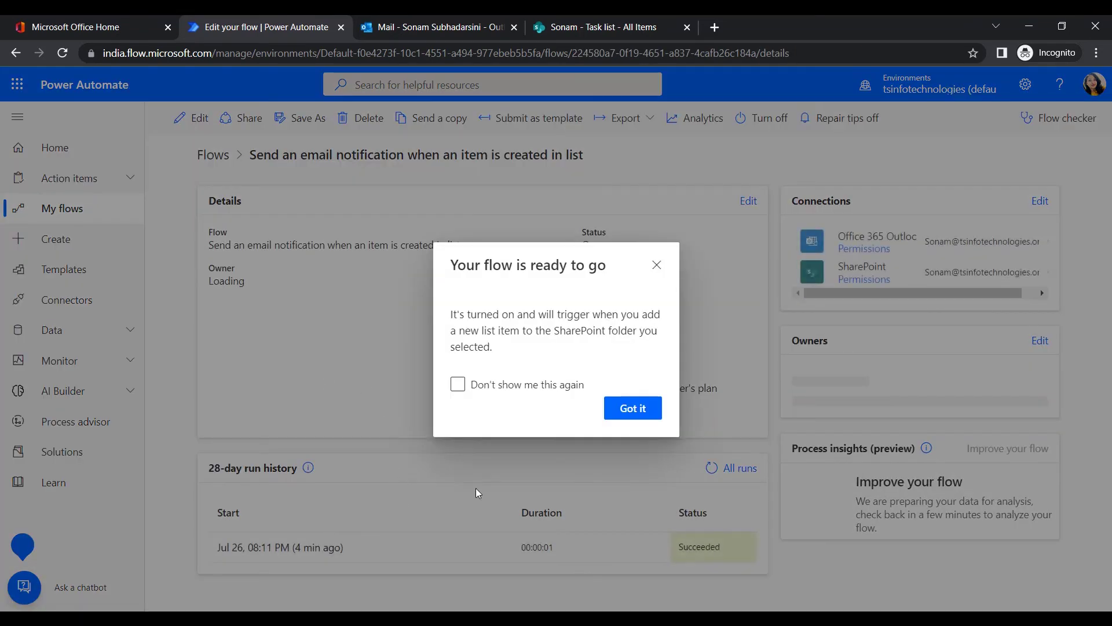
{"action": "left_click", "coordinate": [581, 445]}
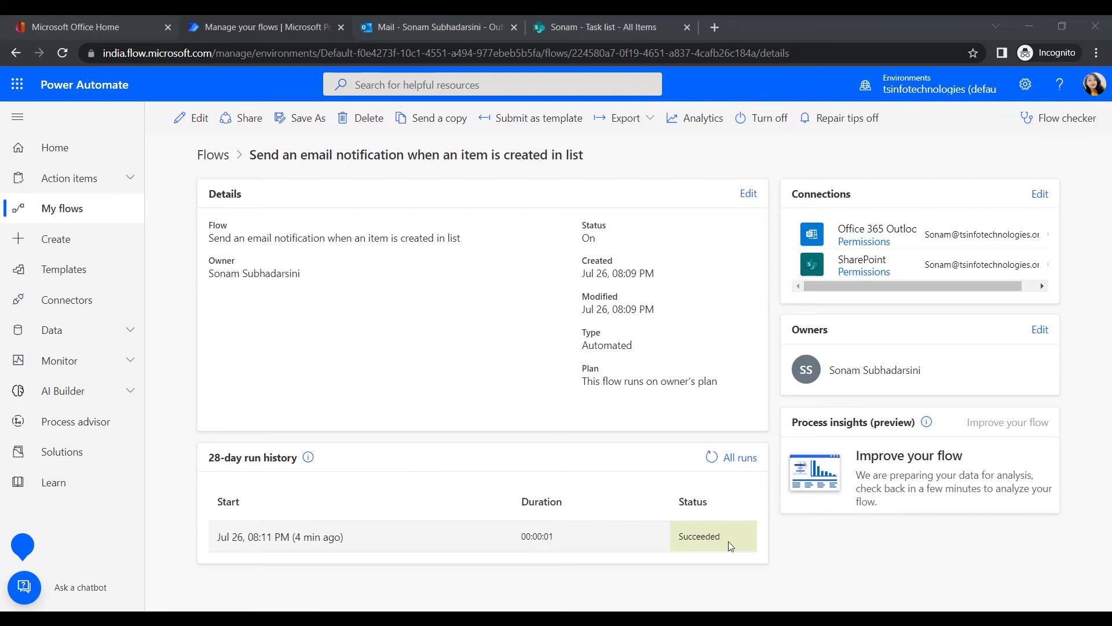
{"action": "left_click", "coordinate": [318, 537]}
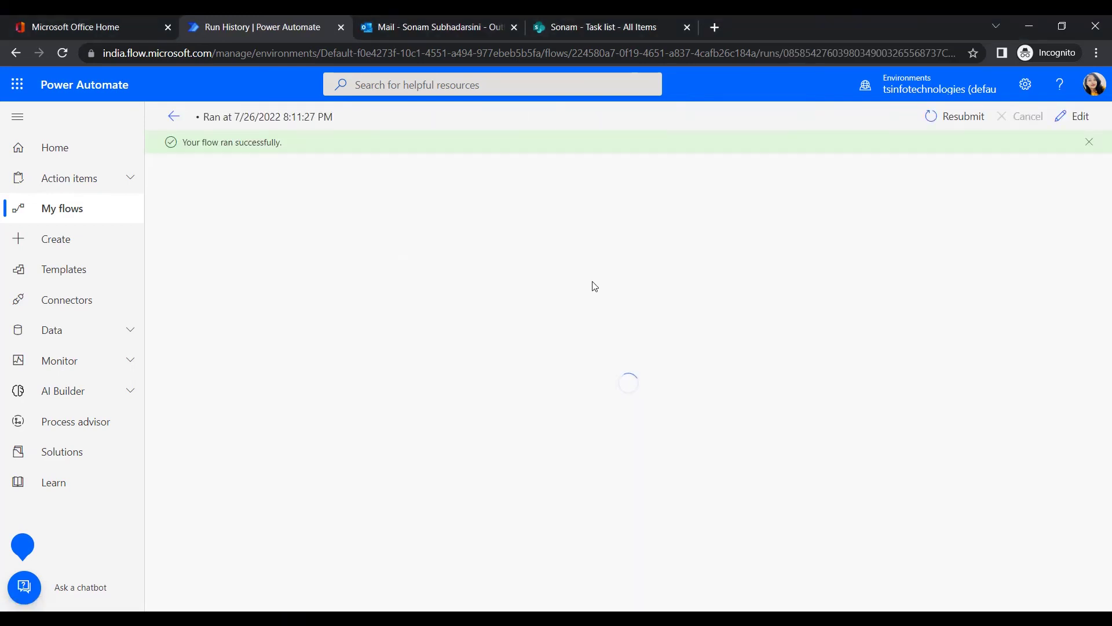
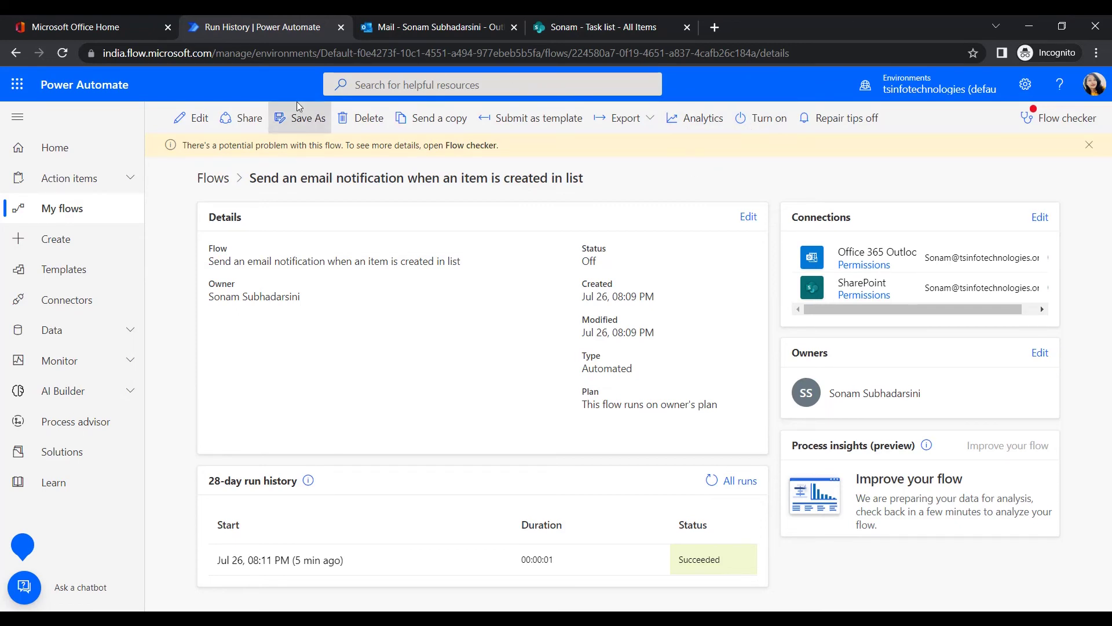
Switch to the SharePoint Task list and begin another item titled "SharePoint migration" with description "Testing purposes".
{"action": "left_click", "coordinate": [527, 36]}
{"action": "left_click", "coordinate": [260, 150]}
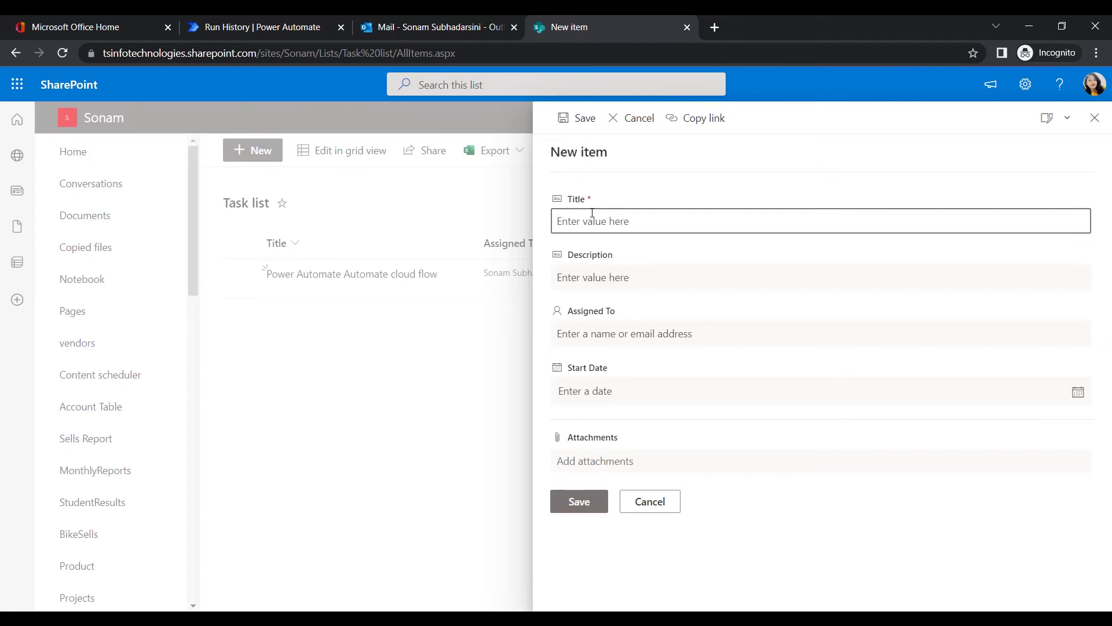
{"action": "type", "text": "SharePoint migratu"}
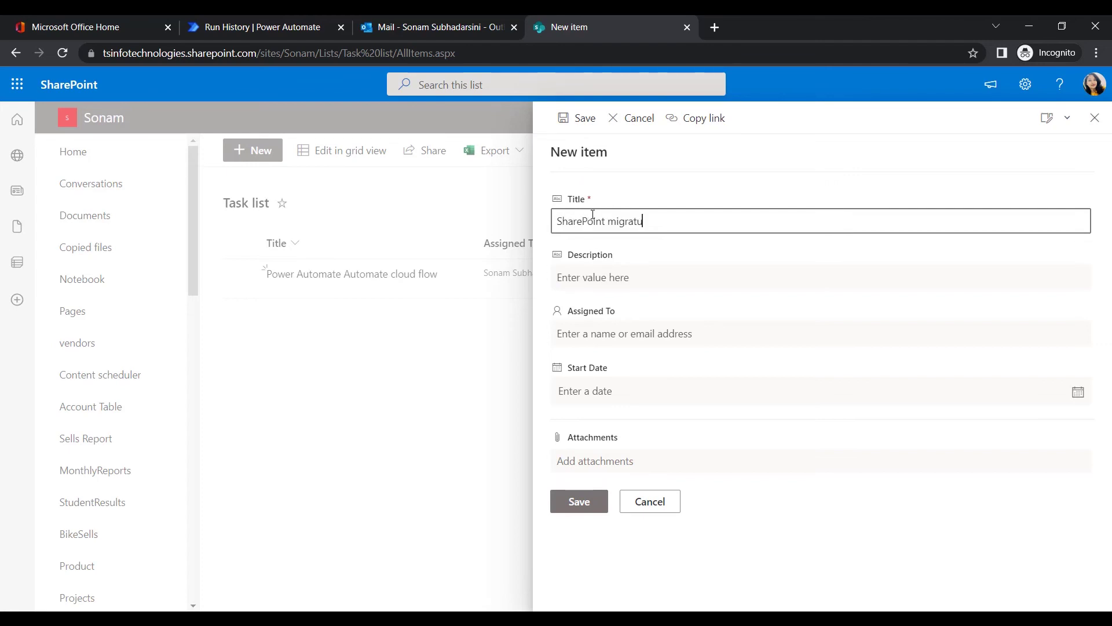
{"action": "key", "text": "BackSpace"}
{"action": "type", "text": "ion"}
{"action": "left_click", "coordinate": [579, 278]}
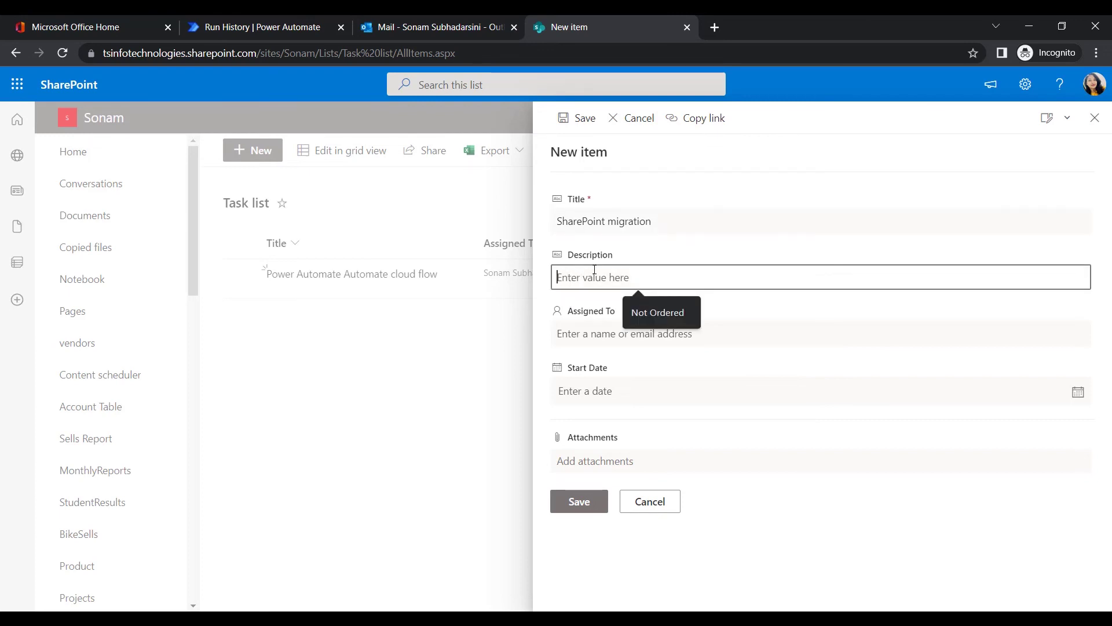
{"action": "type", "text": "Testing purposes"}
Assign the "SharePoint migration" item to the intended person, give it the start date 7/27/2022 and save it.
{"action": "left_click", "coordinate": [611, 334]}
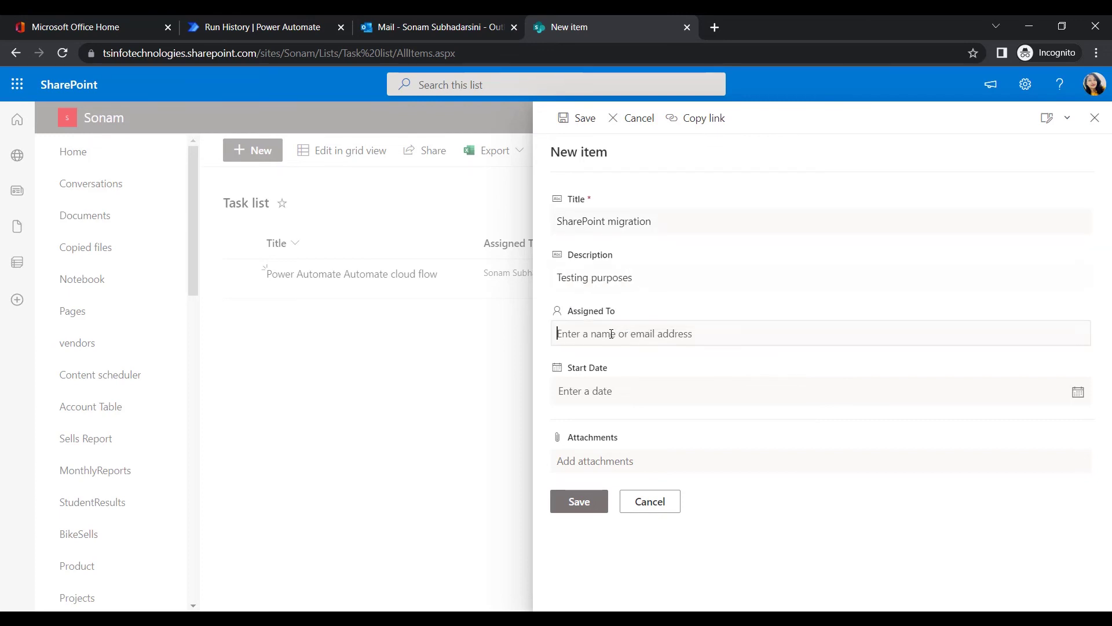
{"action": "type", "text": "Son"}
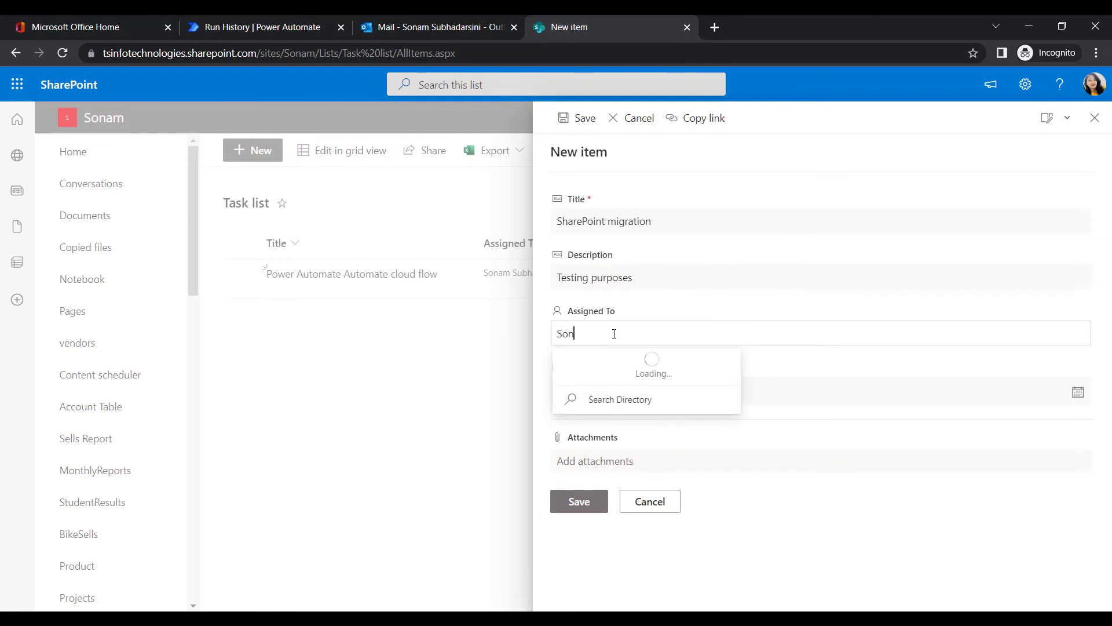
{"action": "left_click", "coordinate": [647, 365]}
{"action": "left_click", "coordinate": [596, 391]}
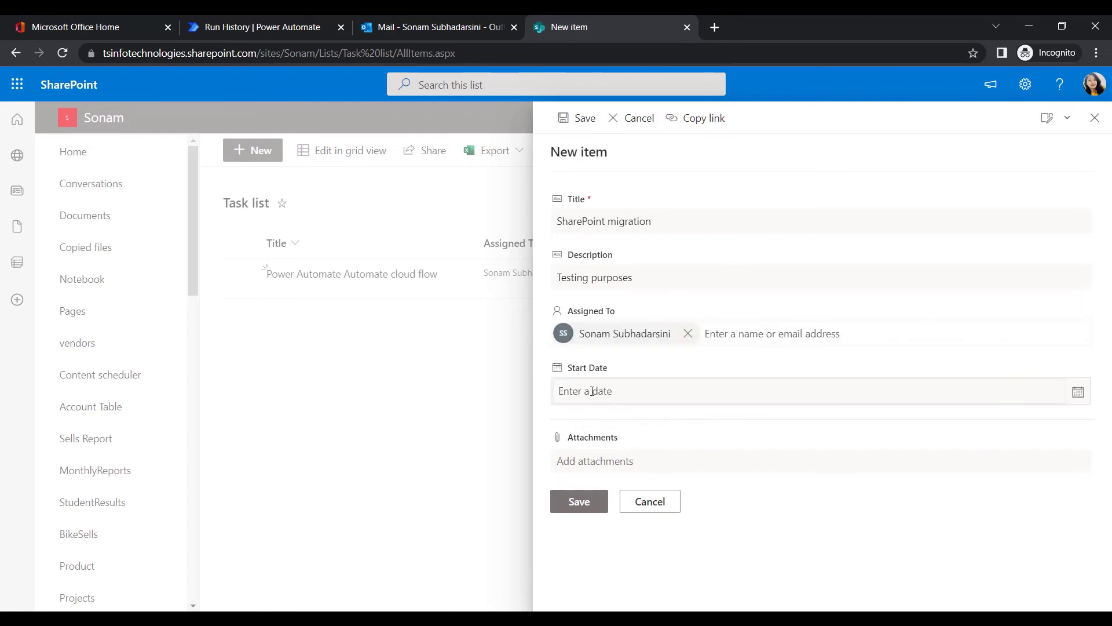
{"action": "left_click", "coordinate": [1077, 392]}
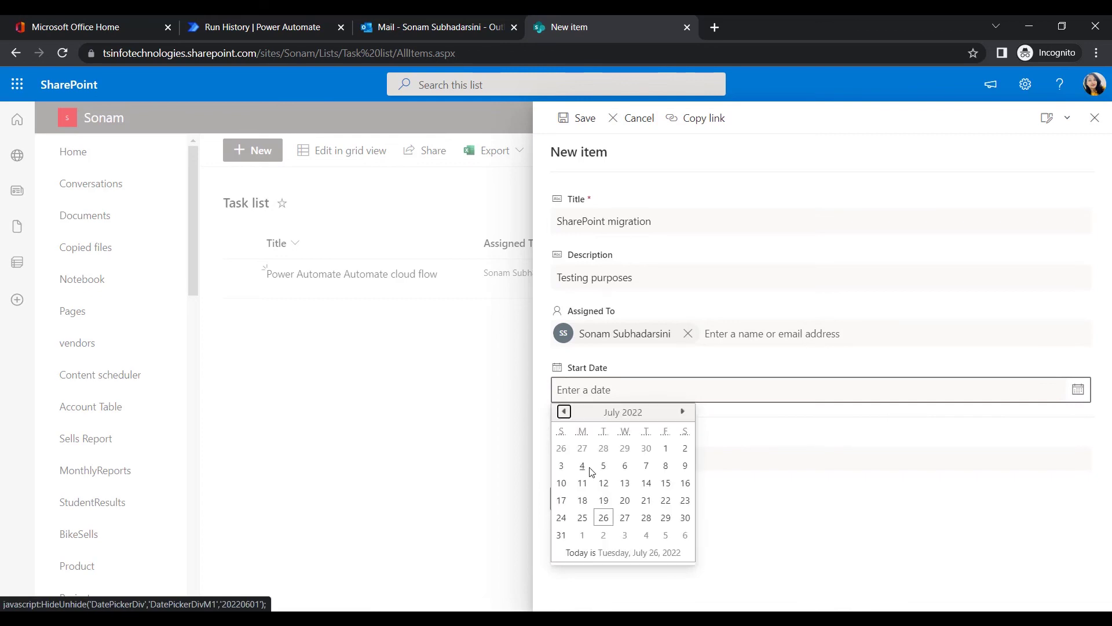
{"action": "left_click", "coordinate": [624, 518]}
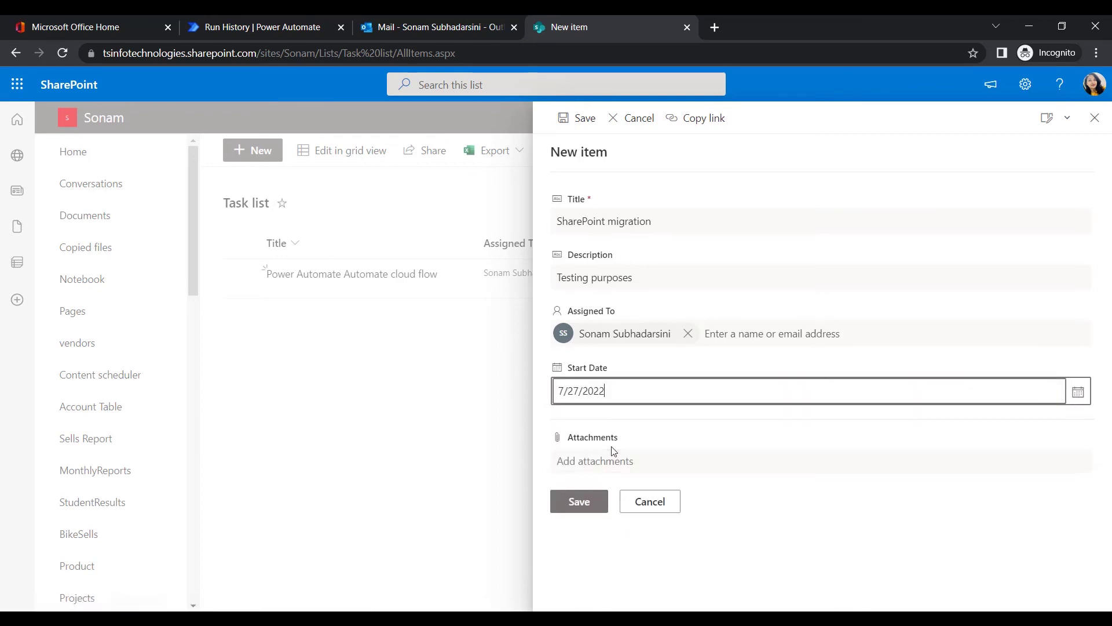
{"action": "left_click", "coordinate": [581, 504]}
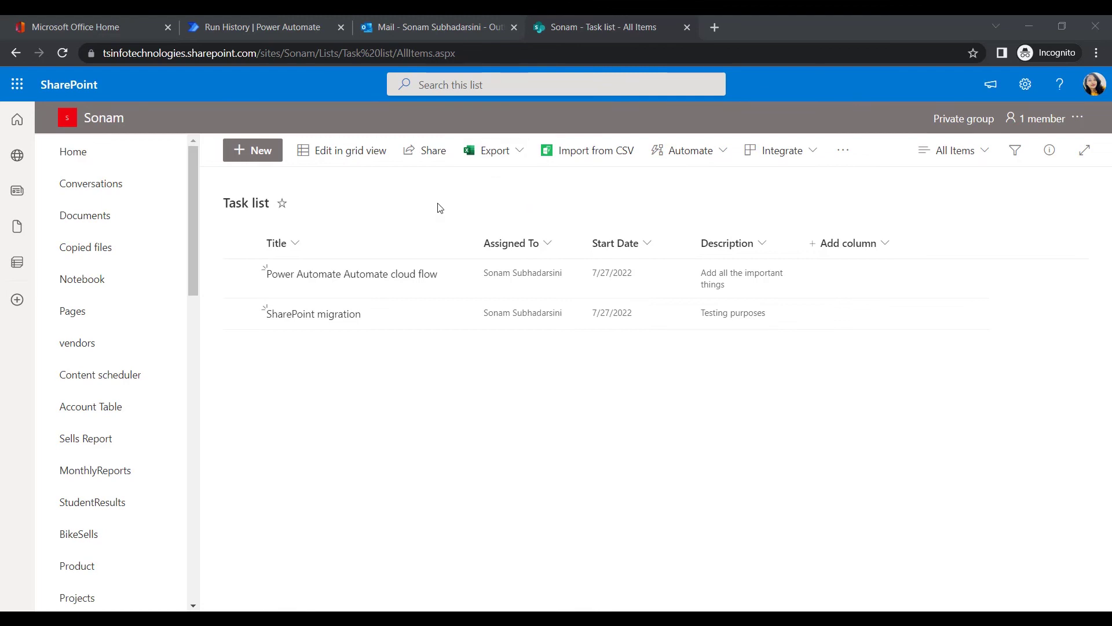
Switch to Power Automate and open the sharing page of the "Send an email notification when an item is created in list" flow.
{"action": "left_click", "coordinate": [304, 17]}
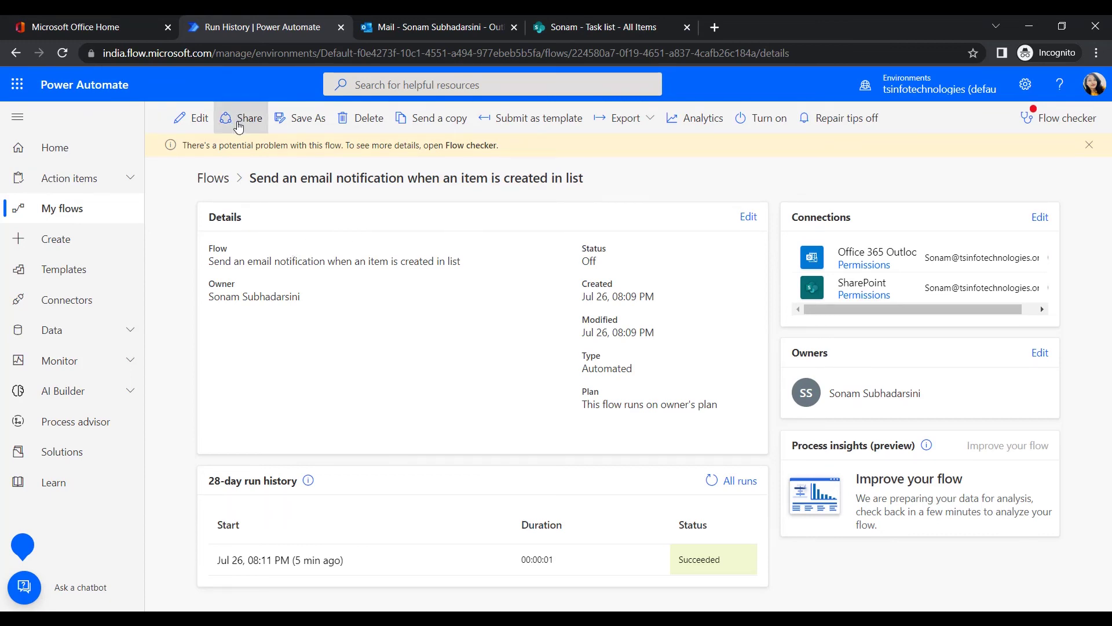
{"action": "left_click", "coordinate": [88, 220]}
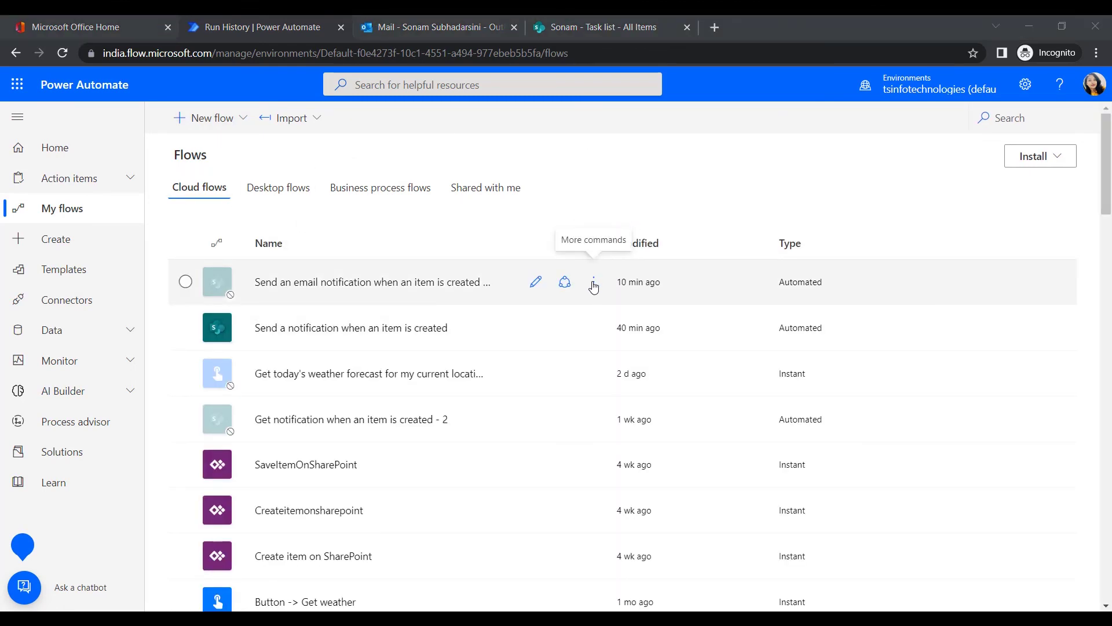
{"action": "left_click", "coordinate": [593, 286]}
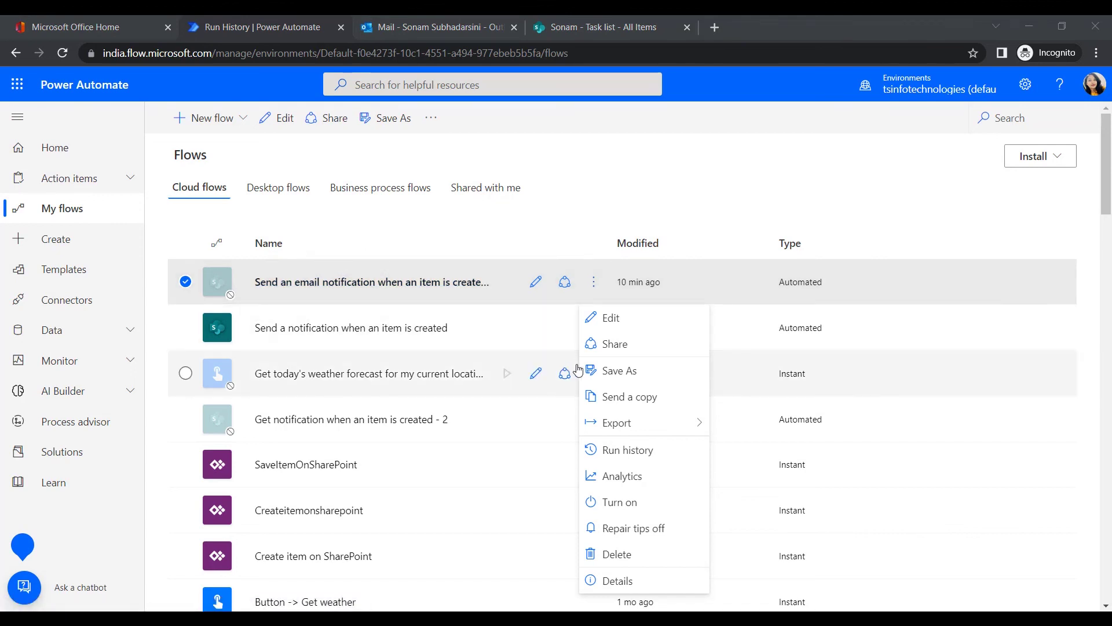
{"action": "left_click", "coordinate": [606, 355]}
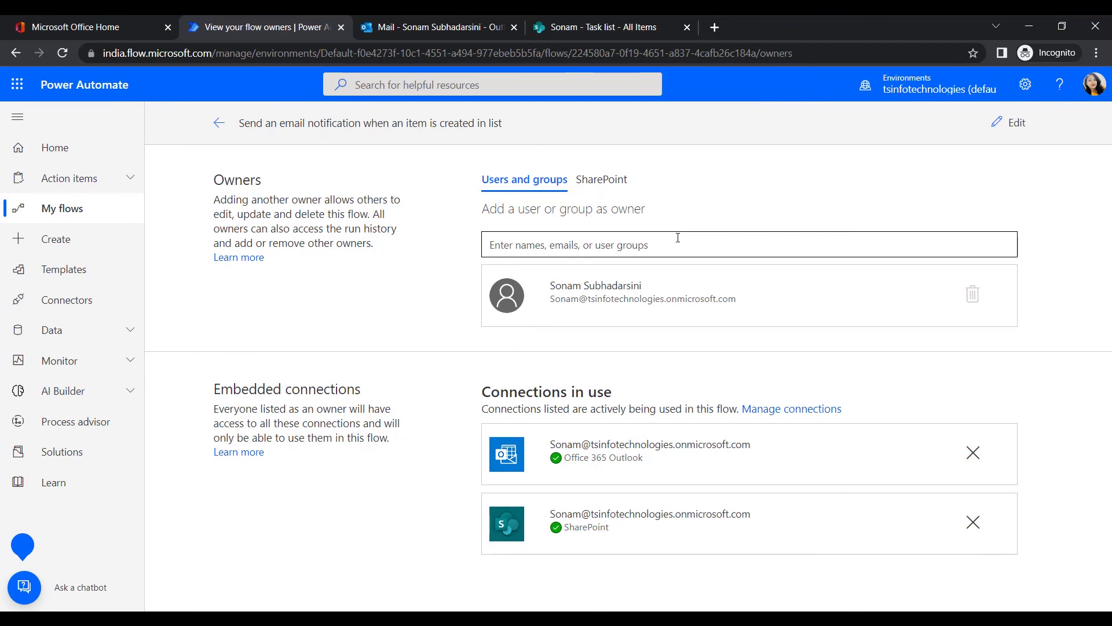
Add User3 as an owner of the flow and accept sharing its Office 365 Outlook and SharePoint connections.
{"action": "type", "text": "User3"}
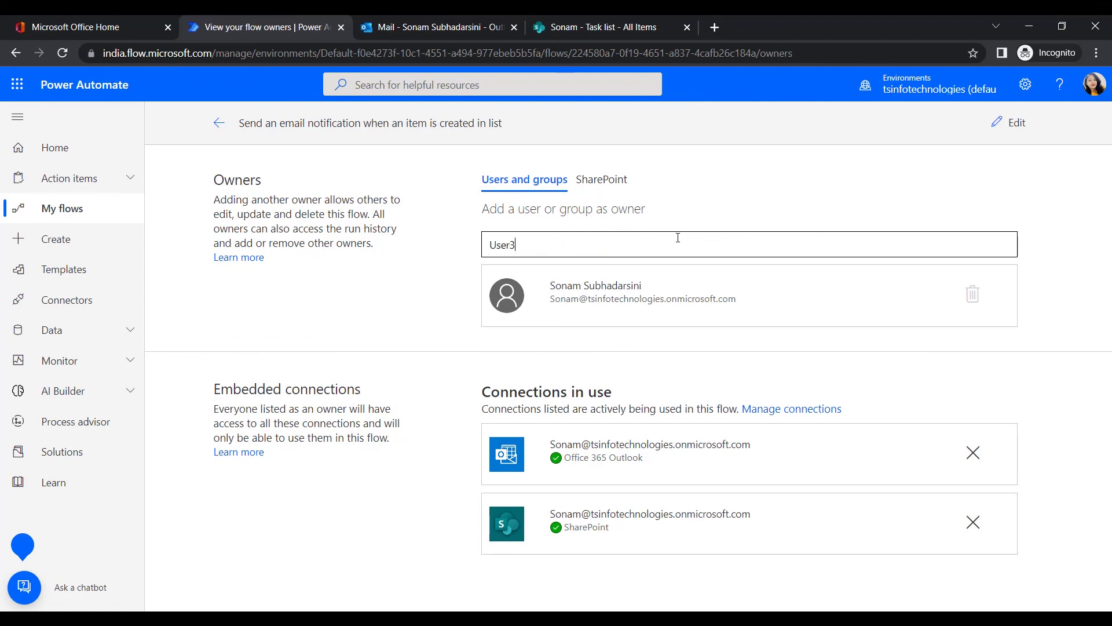
{"action": "left_click", "coordinate": [561, 281]}
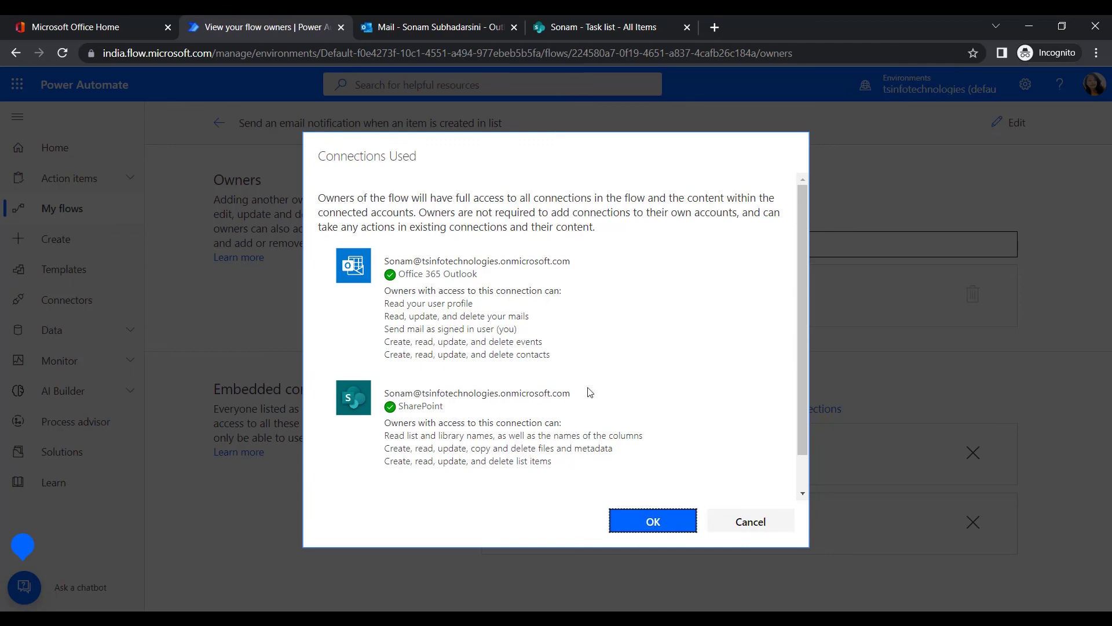
{"action": "left_click", "coordinate": [651, 527]}
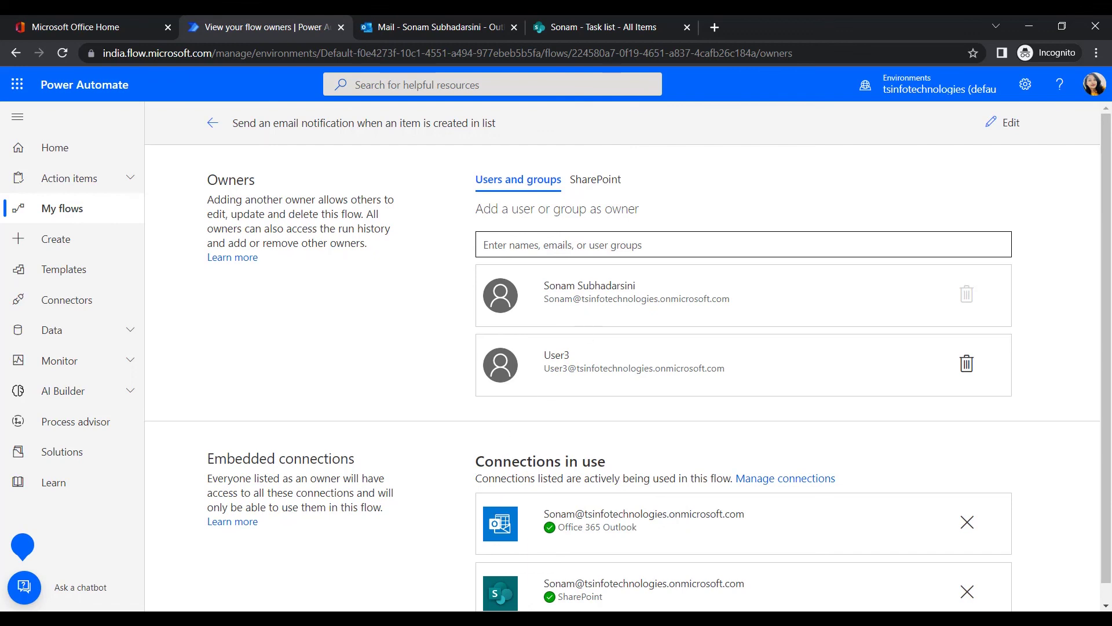
Switch to User3's Outlook mailbox in the other browser, open the Power Automate co-owner email and follow its link to the flow.
{"action": "mouse_move", "coordinate": [373, 619]}
{"action": "left_click", "coordinate": [373, 559]}
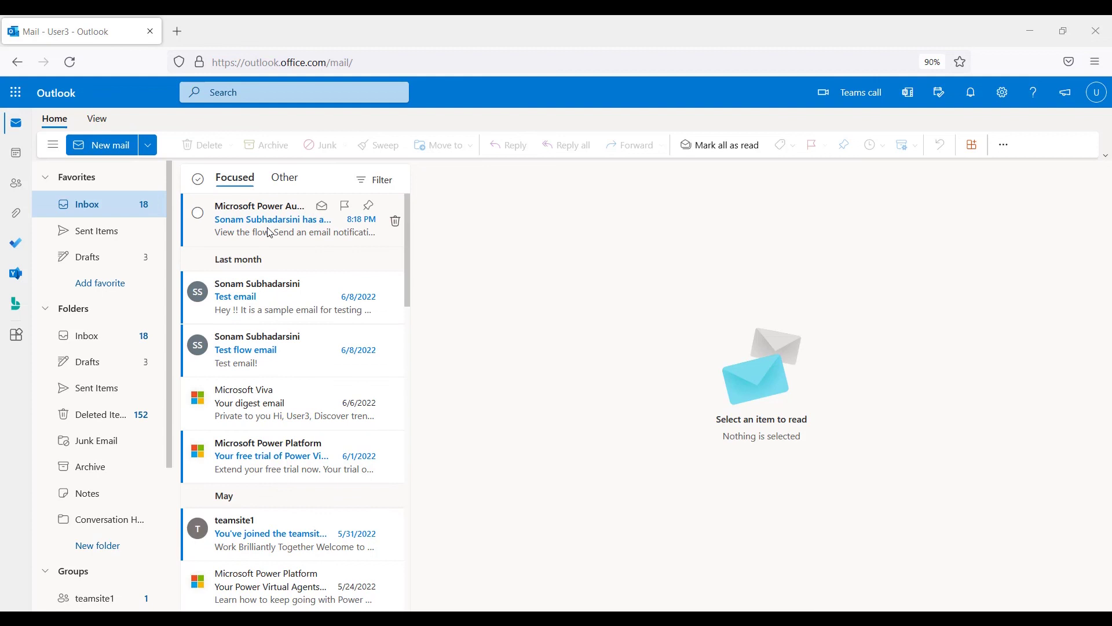
{"action": "left_click", "coordinate": [269, 230]}
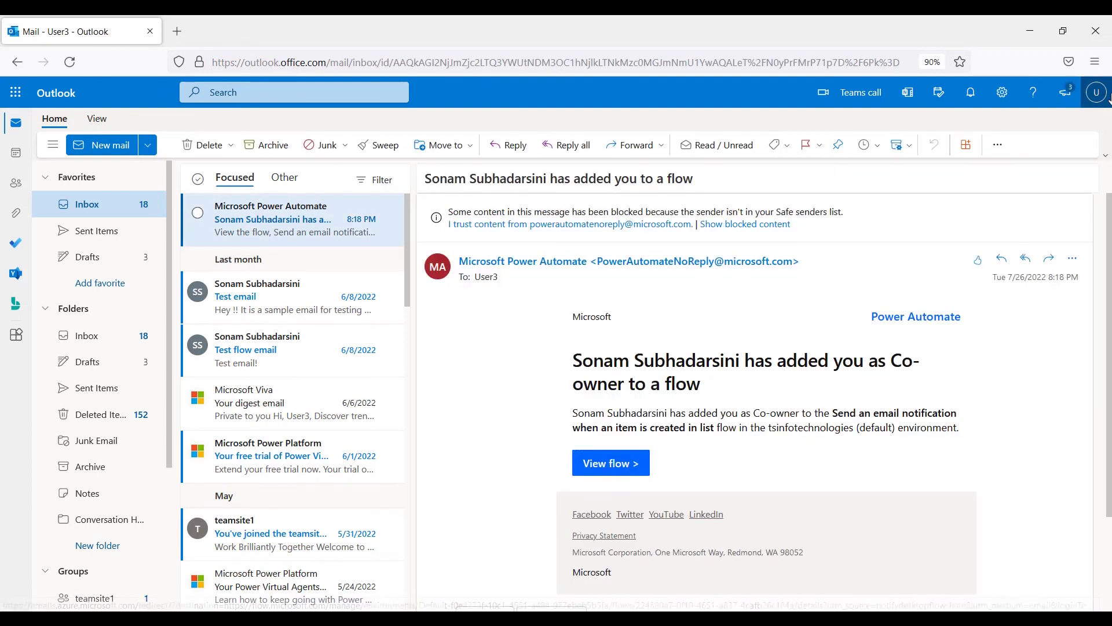
{"action": "left_click", "coordinate": [615, 467]}
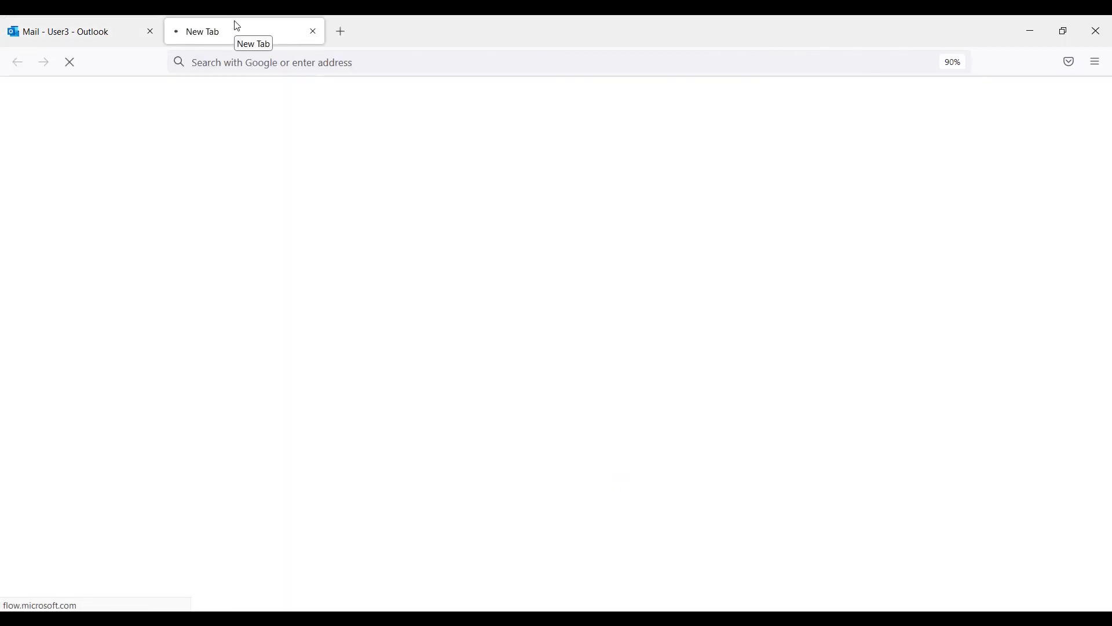